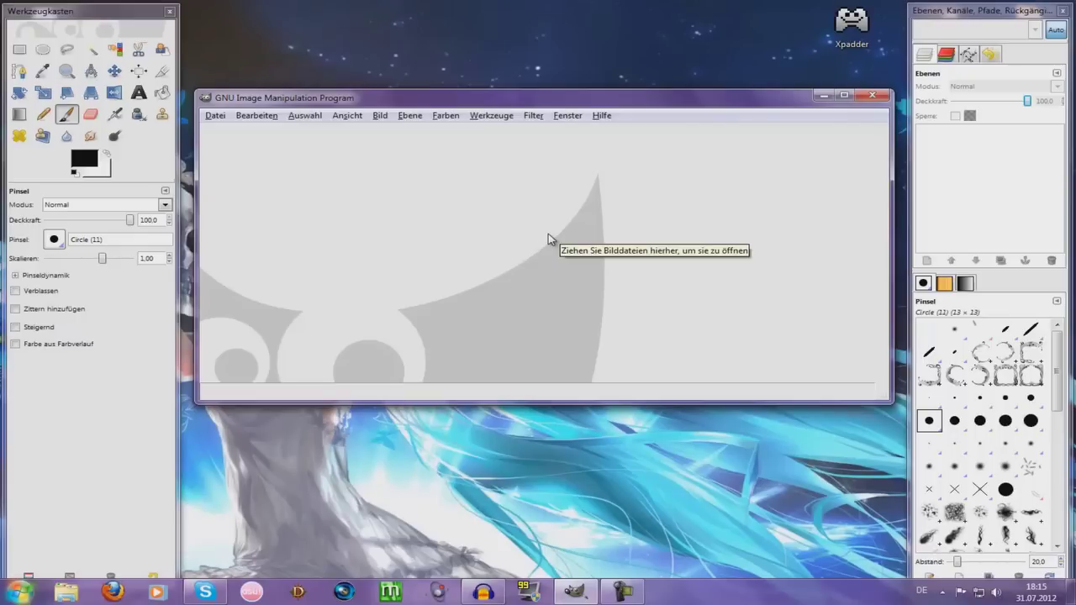
Open Azumanga Daioh Osaka Neko Koneko.jpg from Projekte > Sonstiges > Tutorial Render erstellen.
left_click(216, 116)
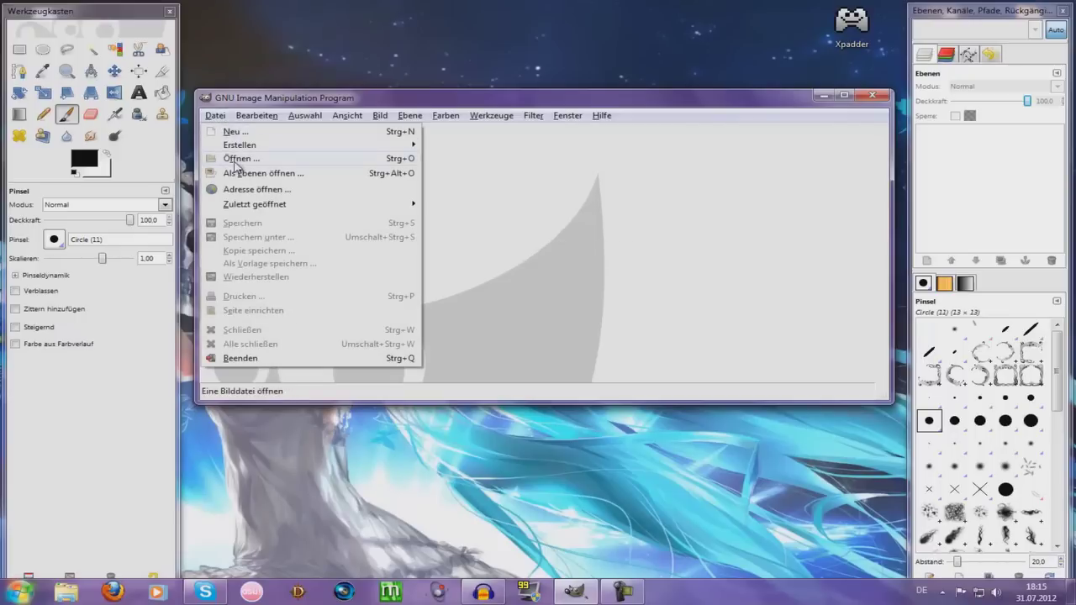
left_click(242, 160)
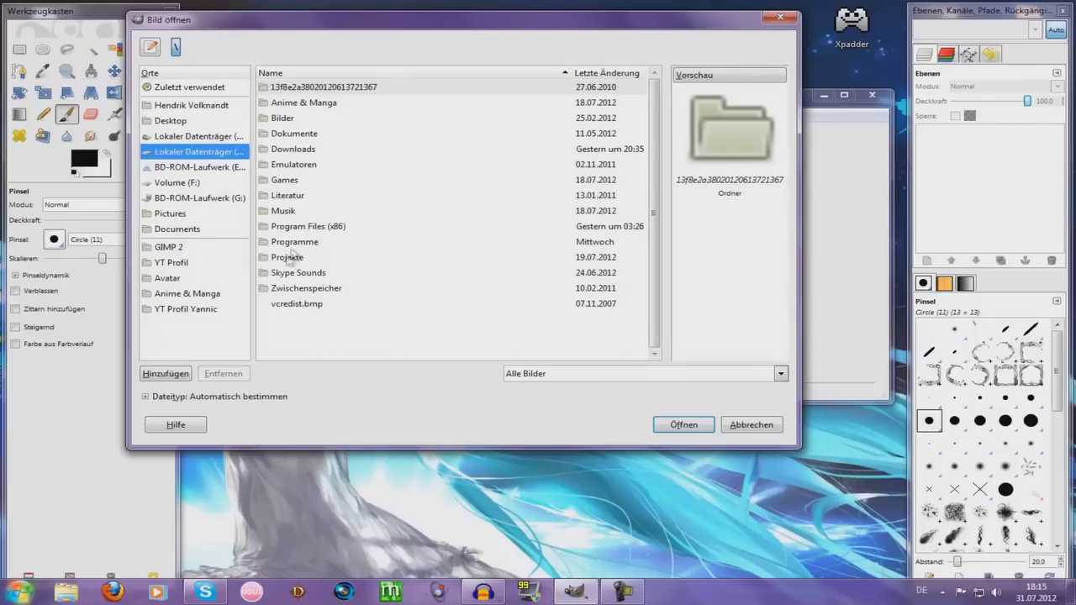
double_click(286, 258)
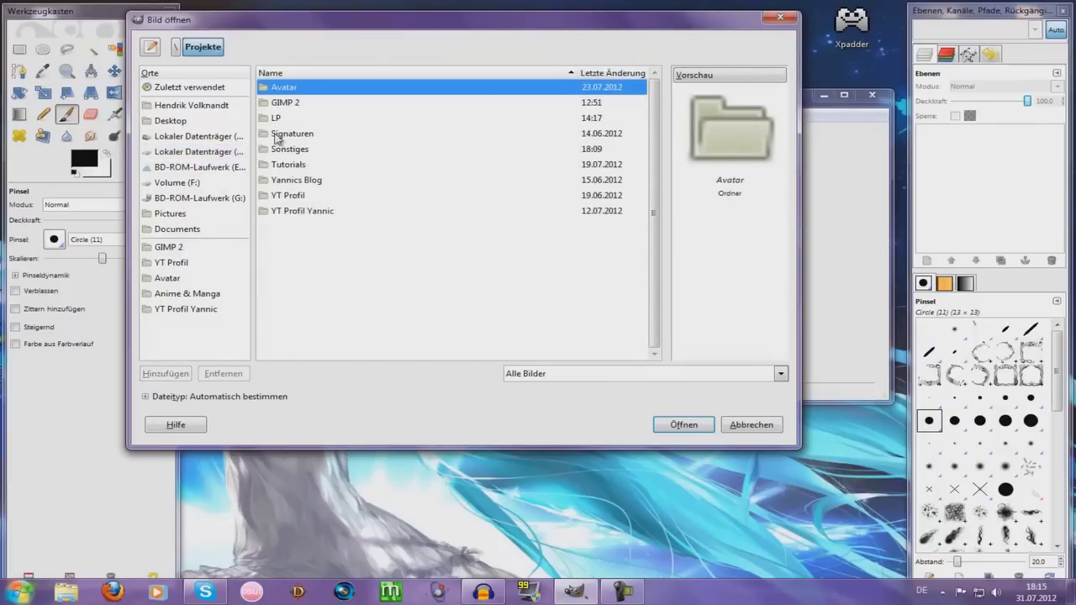
double_click(284, 166)
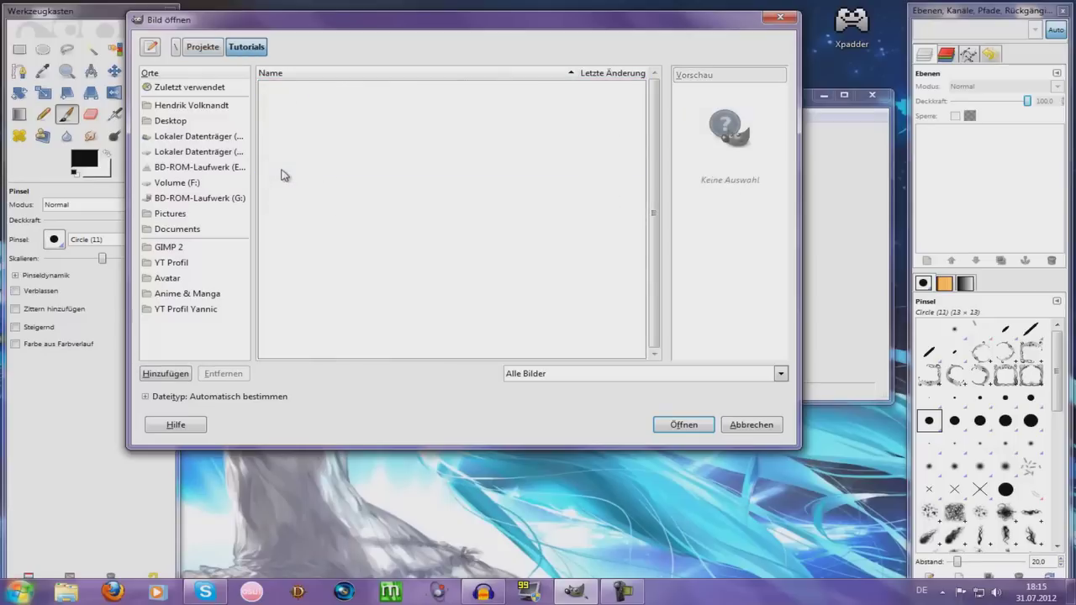
left_click(206, 48)
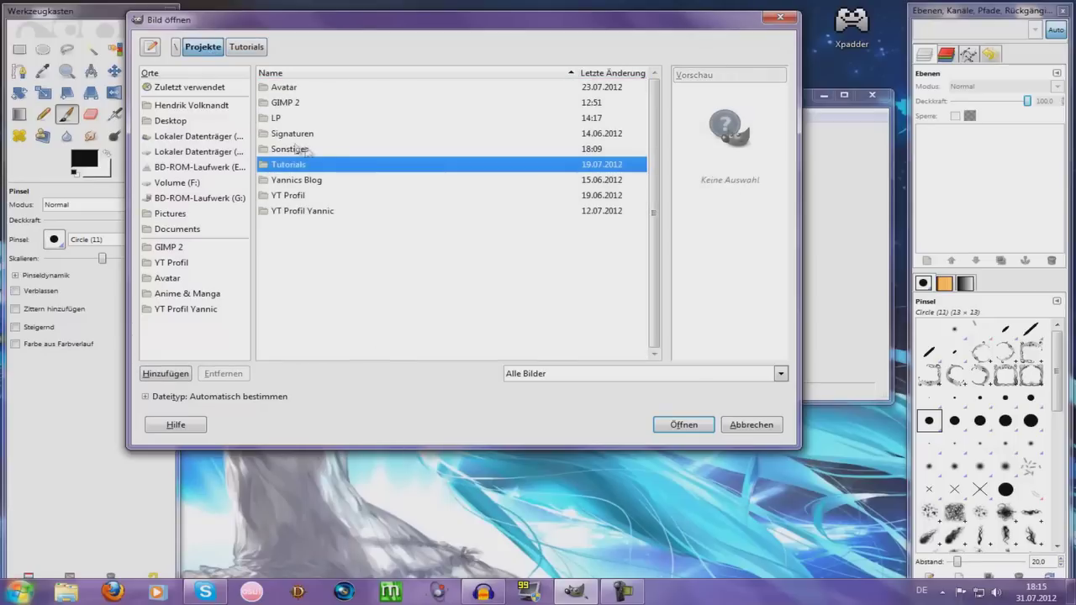
double_click(275, 119)
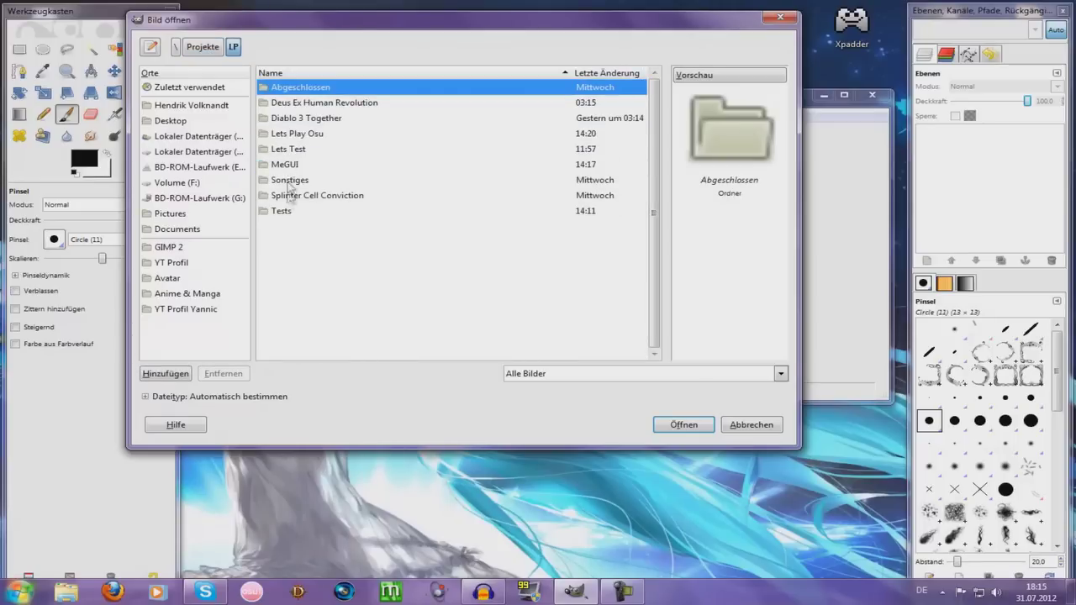
left_click(196, 48)
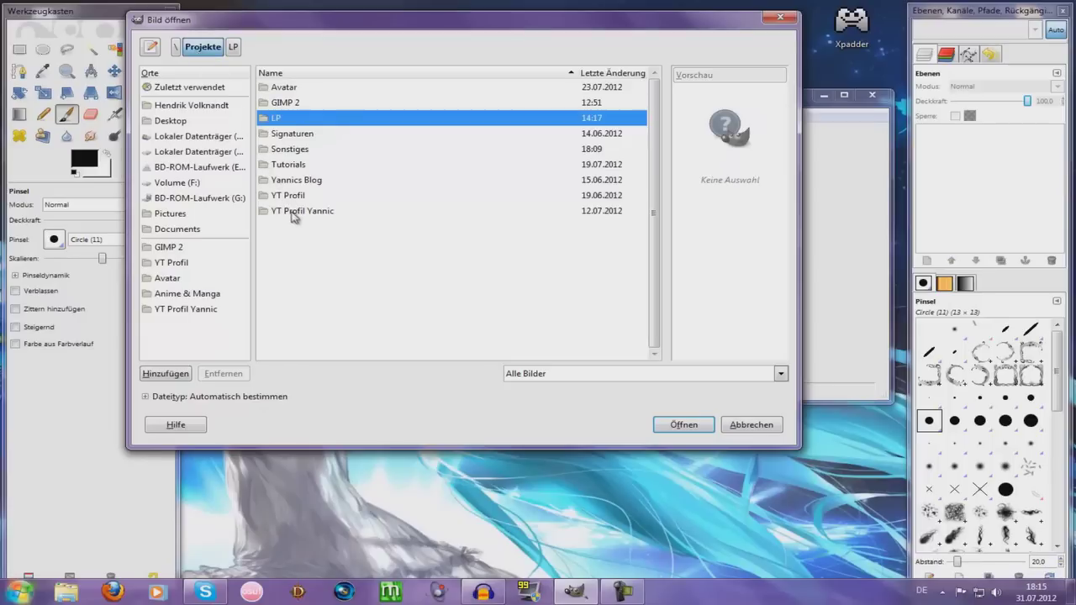
double_click(290, 149)
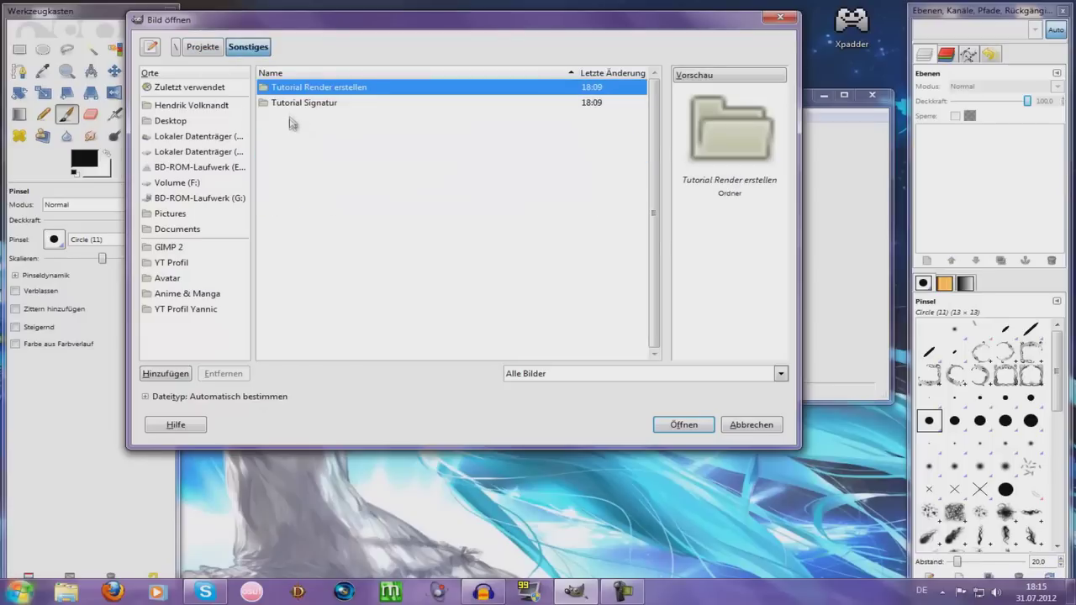
left_click(292, 104)
double_click(298, 89)
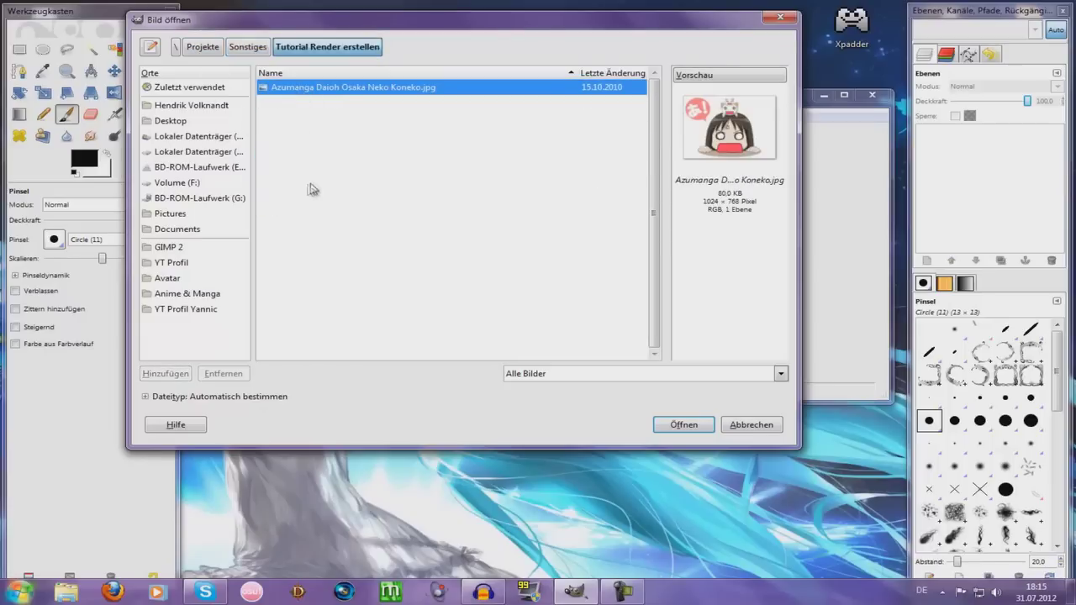
double_click(341, 87)
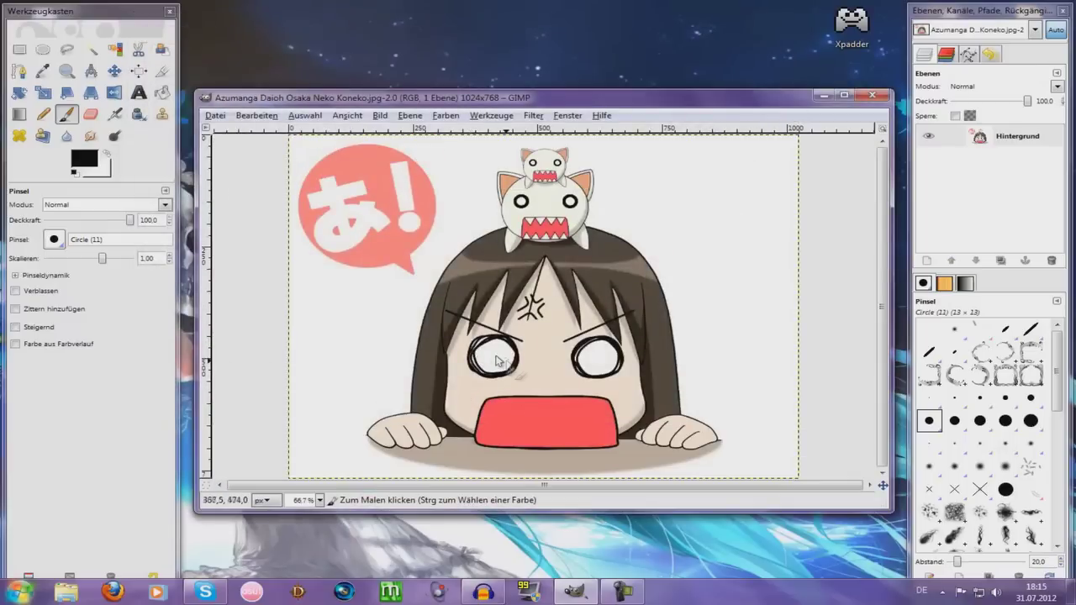
Touch up the left eye's outline and bring up the Farben colour adjustment commands.
left_click_drag(505, 363, 500, 348)
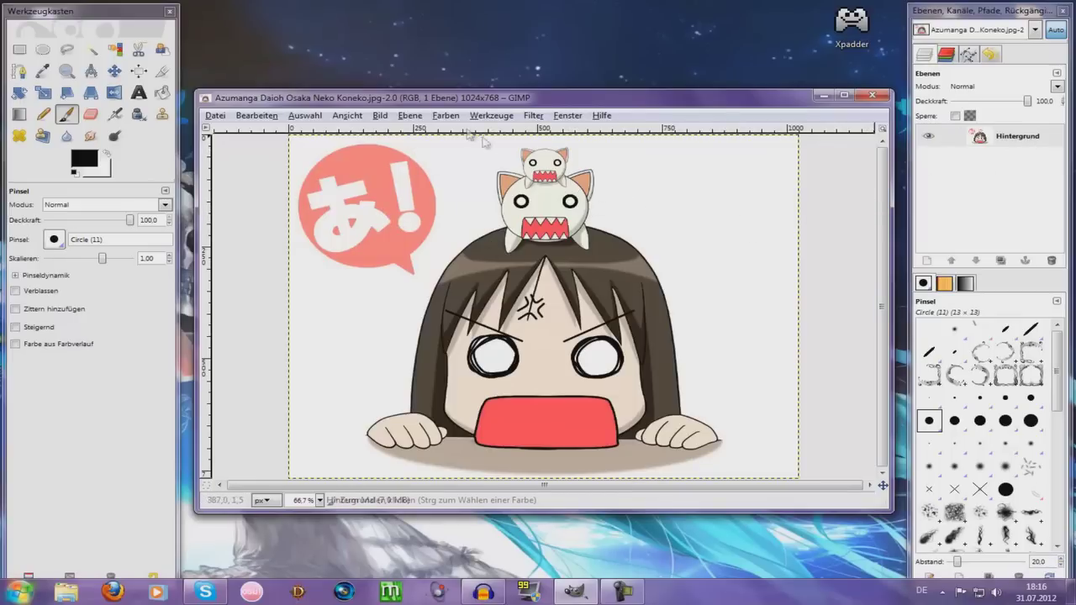
left_click(447, 116)
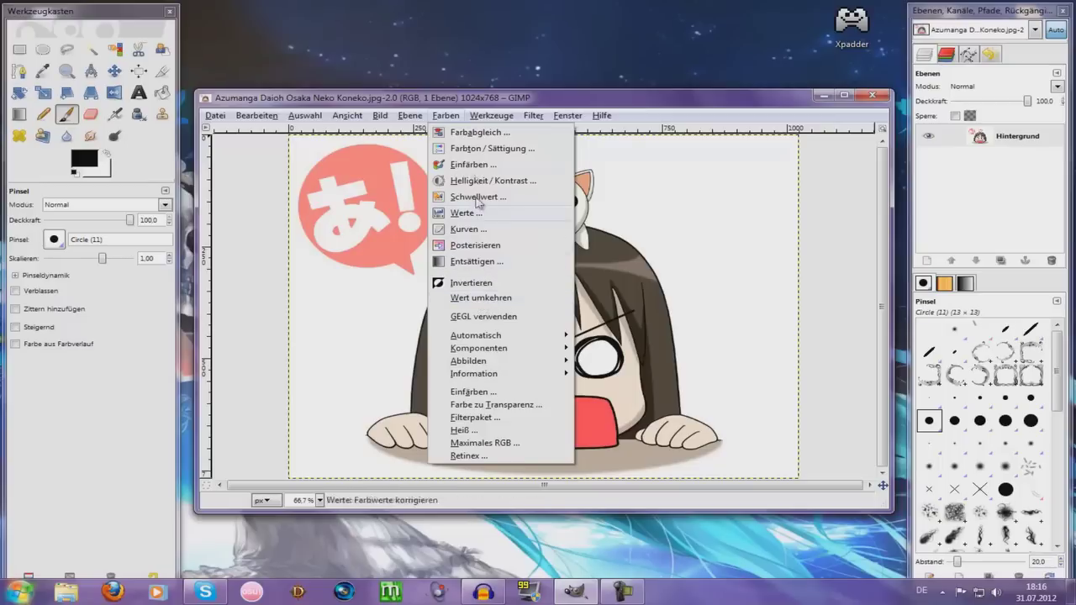
Make the white background transparent with a colour-to-transparency adjustment.
left_click(485, 405)
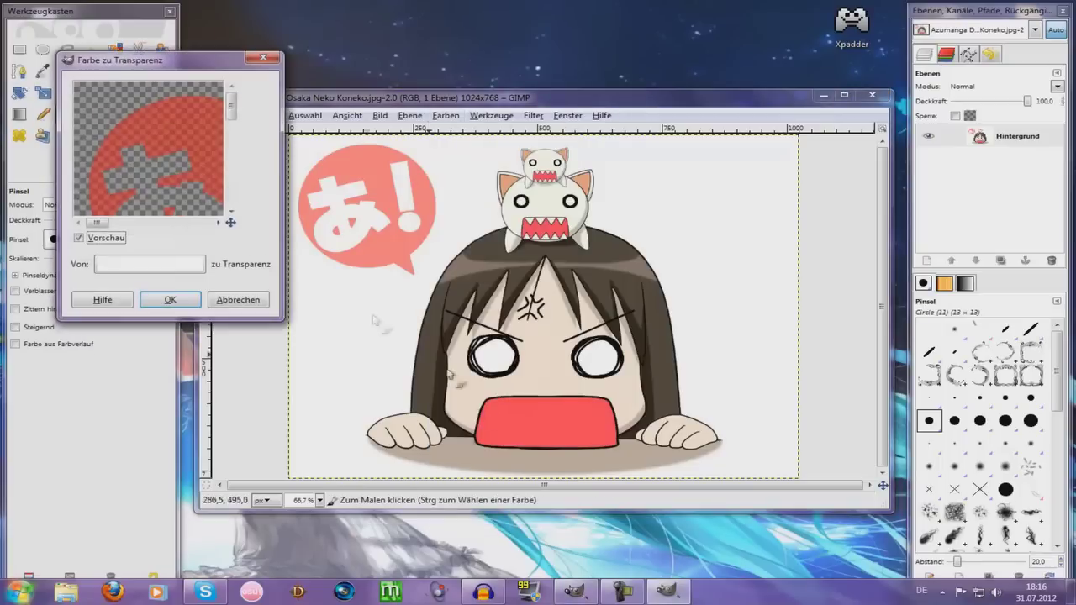
left_click_drag(229, 108, 227, 144)
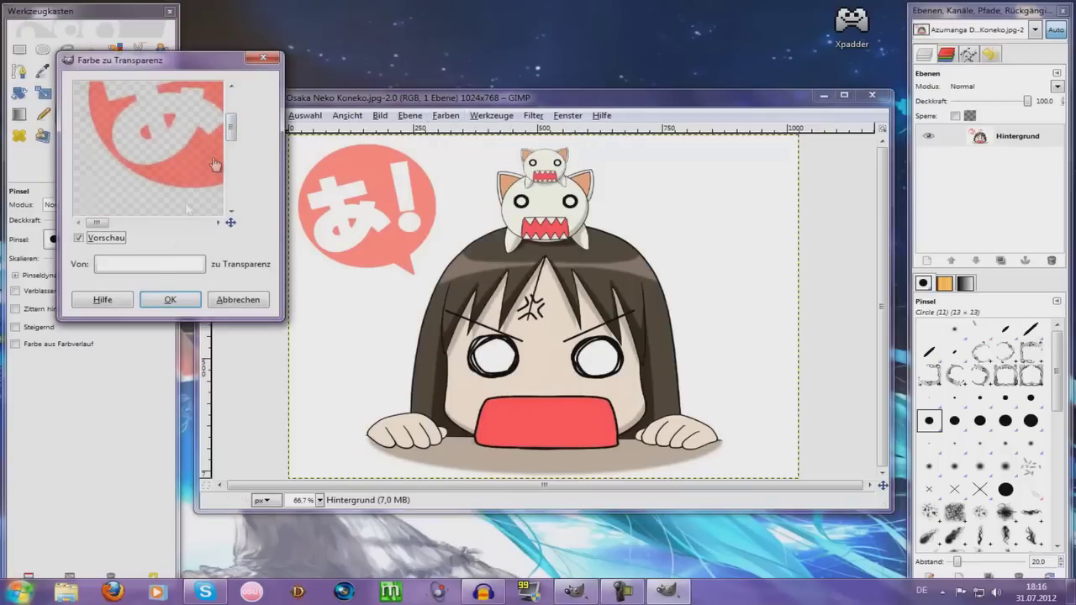
left_click(163, 300)
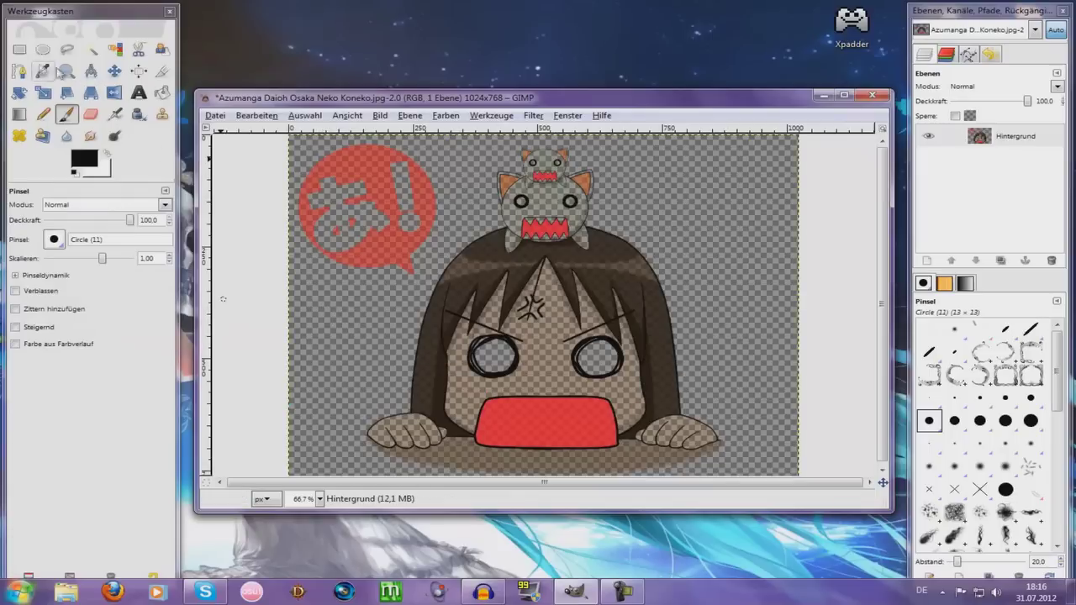
Rectangle-select parts of the speech bubble and delete them.
left_click(25, 52)
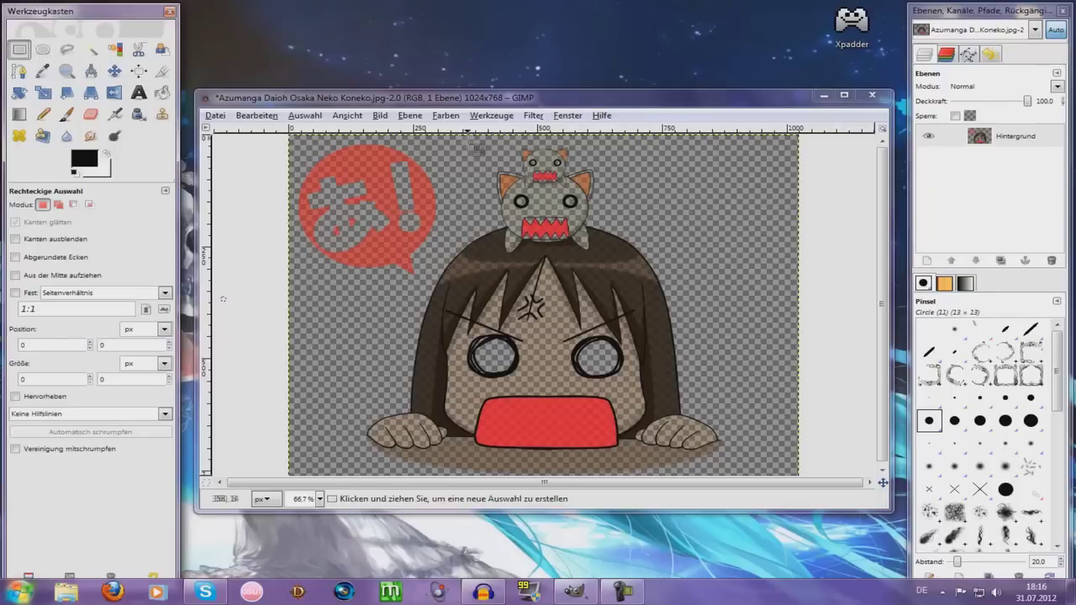
mouse_move(464, 137)
left_mouse_down()
mouse_move(285, 252)
mouse_move(239, 204)
left_mouse_up()
right_click(296, 178)
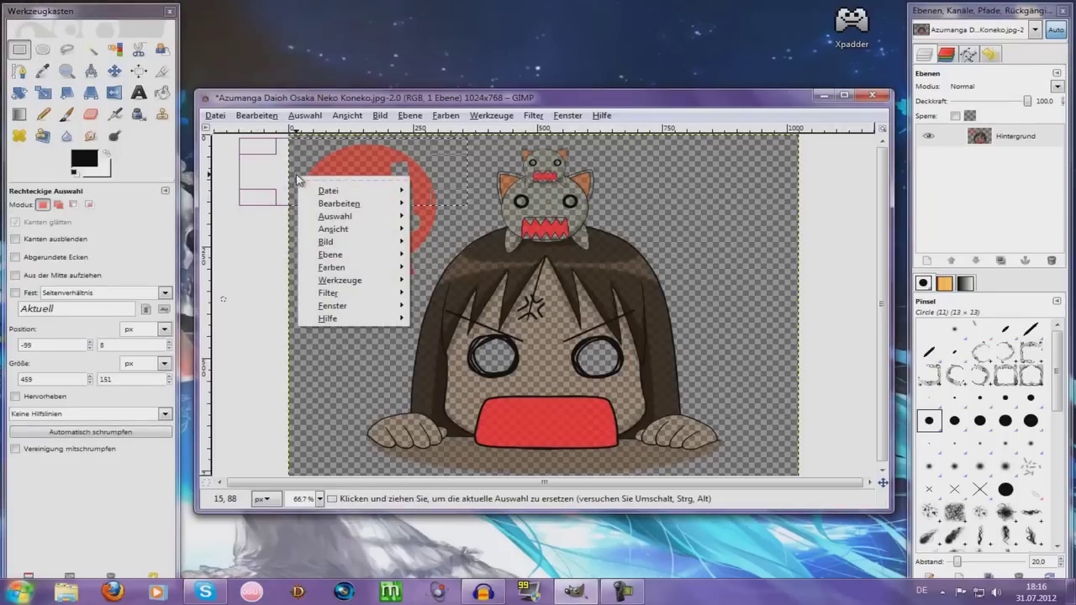
left_click(471, 163)
mouse_move(313, 338)
left_mouse_down()
mouse_move(351, 154)
mouse_move(318, 162)
mouse_move(277, 290)
left_mouse_up()
key("Delete")
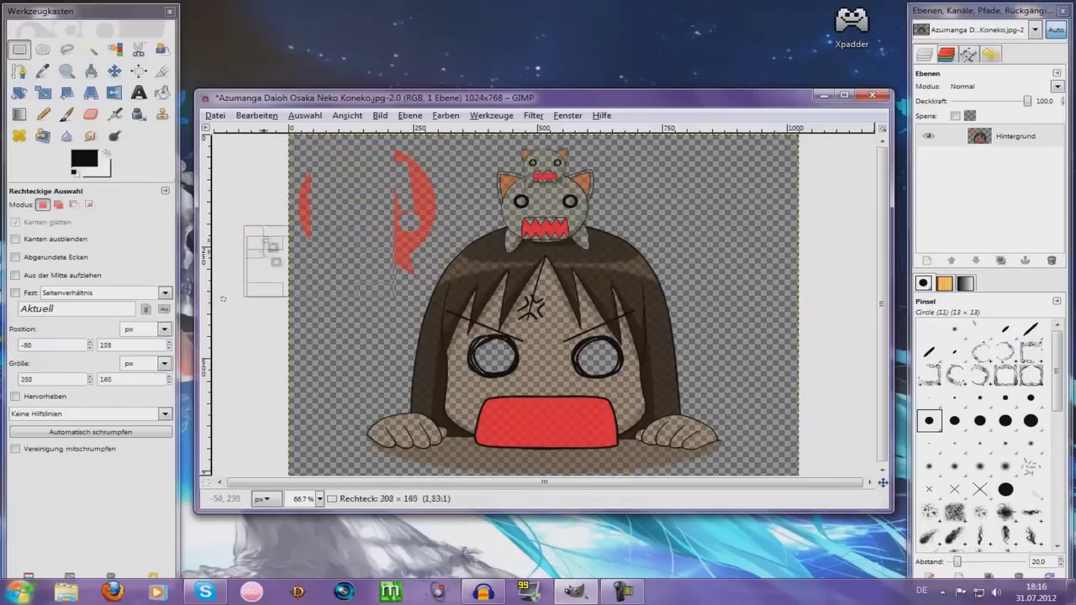
left_click_drag(341, 153, 270, 277)
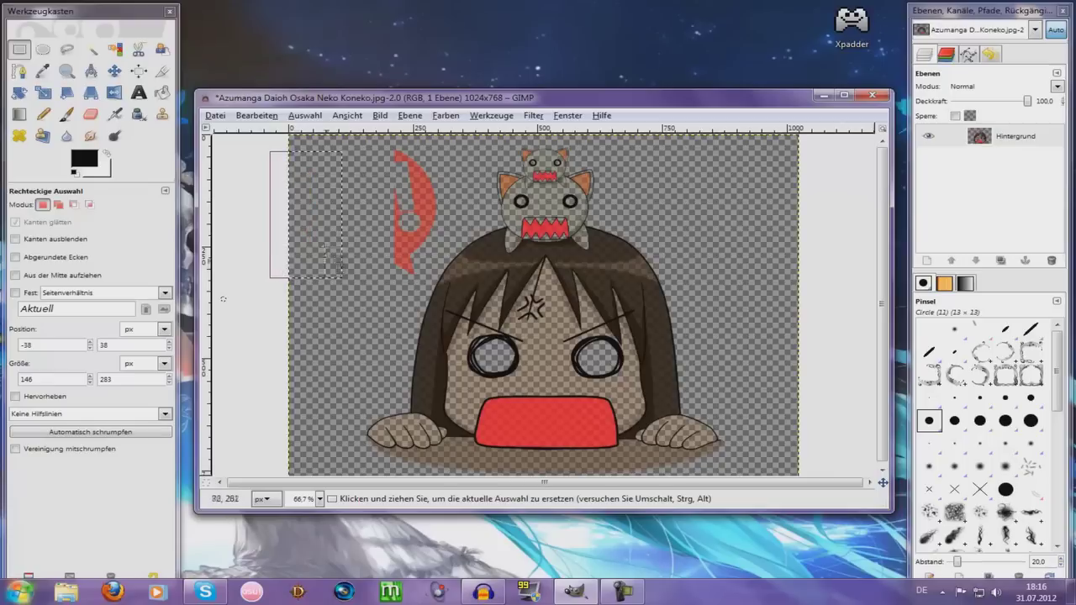
left_click_drag(367, 146, 448, 210)
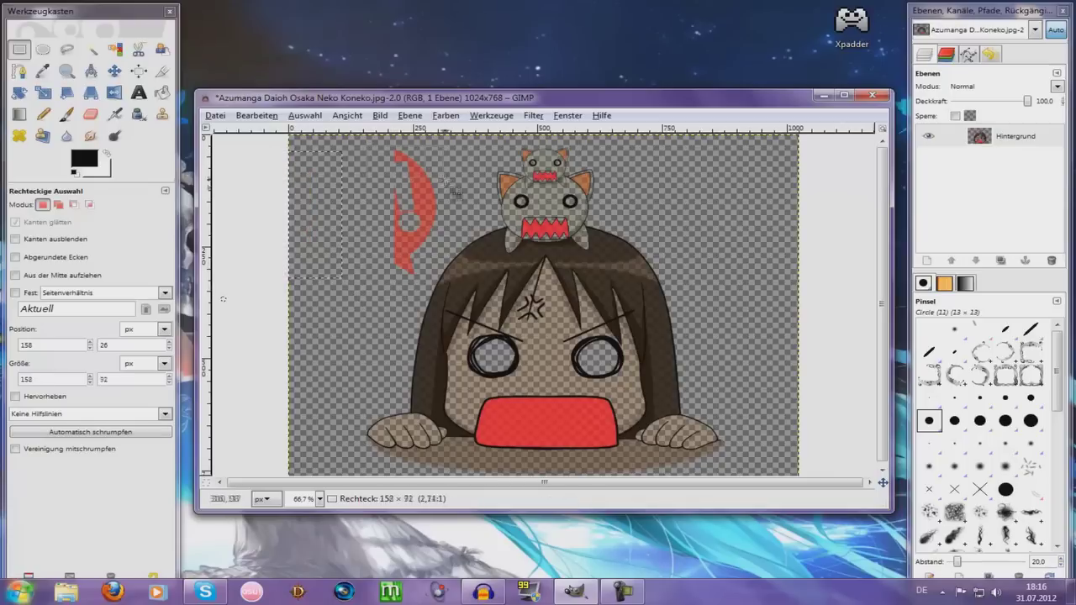
key("Delete")
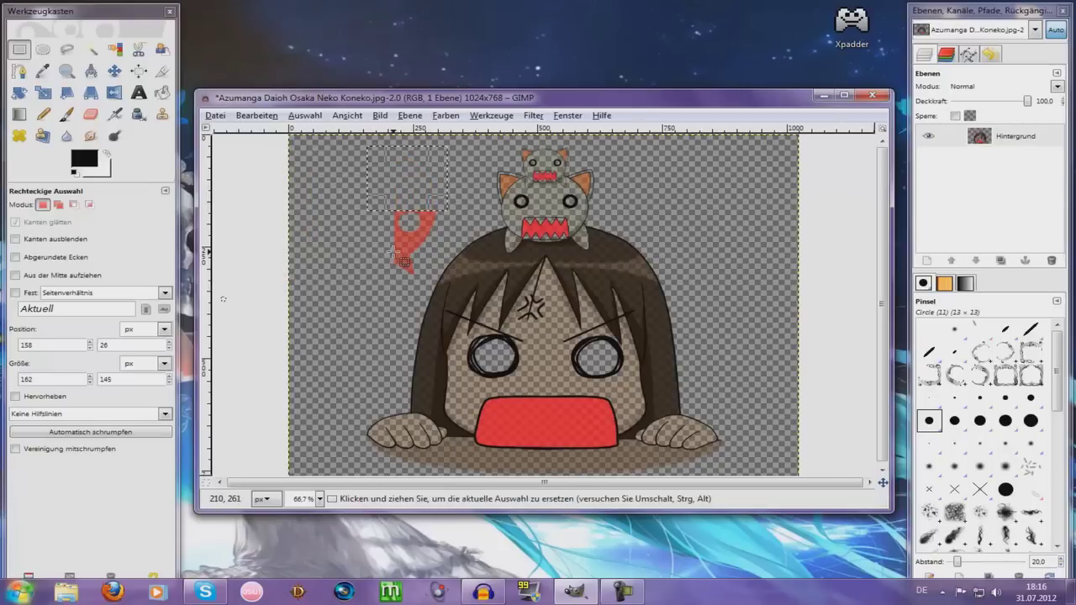
Erase the leftover red shapes of the speech bubble.
scroll(400, 266, "up", 1)
scroll(400, 266, "up", 1)
mouse_move(373, 344)
left_mouse_down()
mouse_move(469, 269)
mouse_move(467, 138)
left_mouse_up()
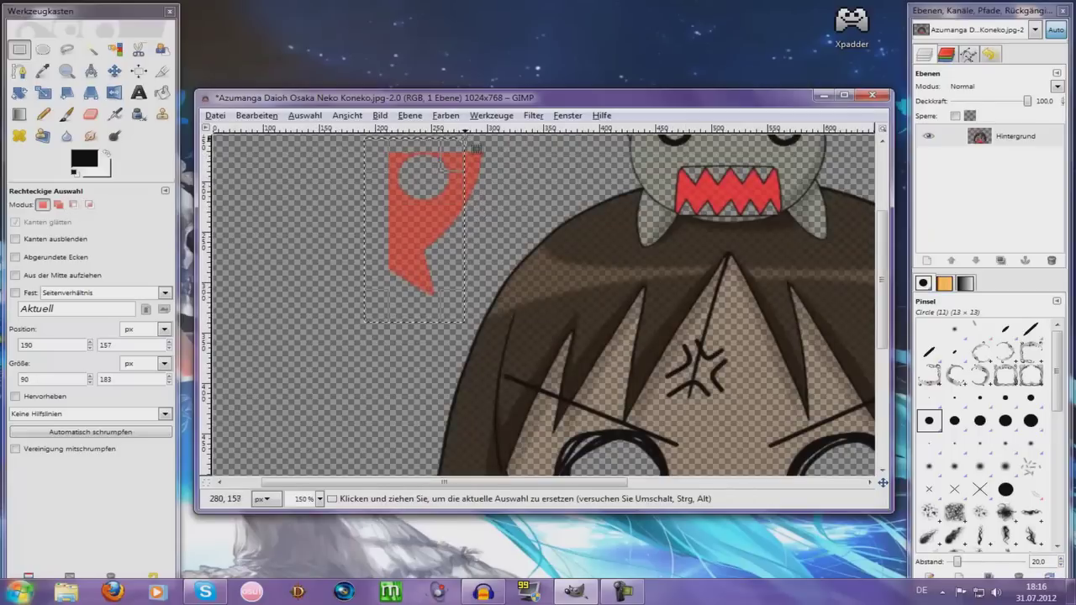
key("Delete")
left_click_drag(537, 141, 437, 240)
key("Delete")
scroll(367, 273, "down", 3)
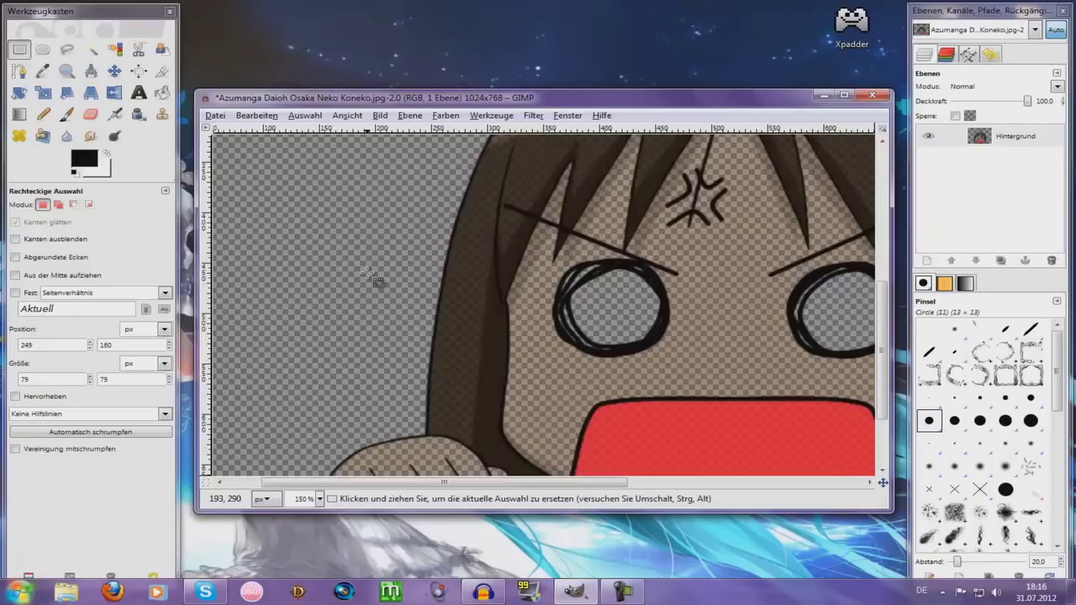
scroll(370, 275, "down", 1)
scroll(374, 278, "down", 1)
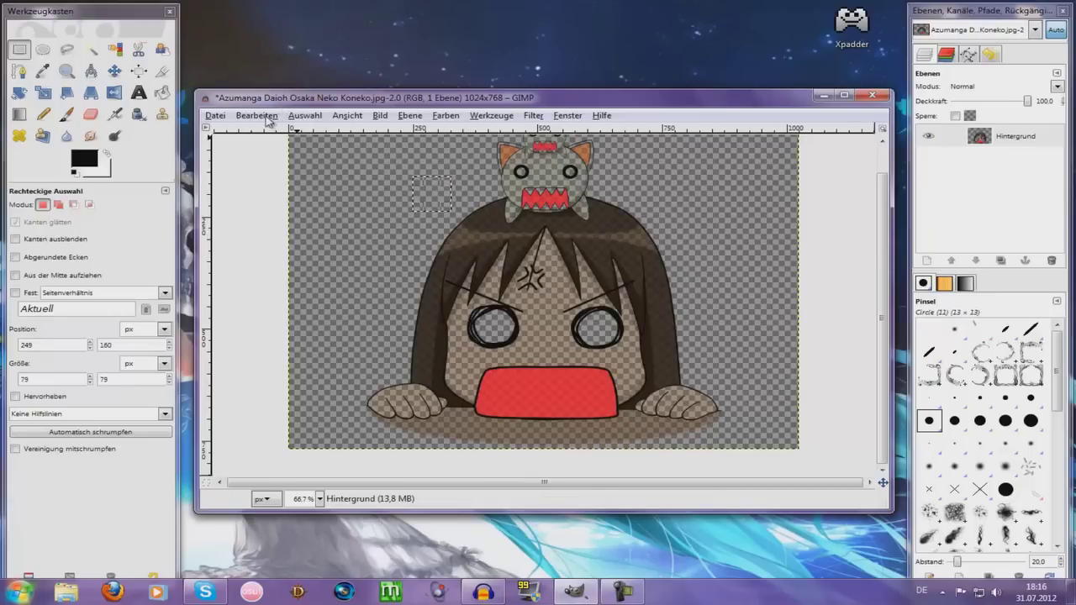
Subtract a small area from the selection, then undo back to the original image.
key("ctrl")
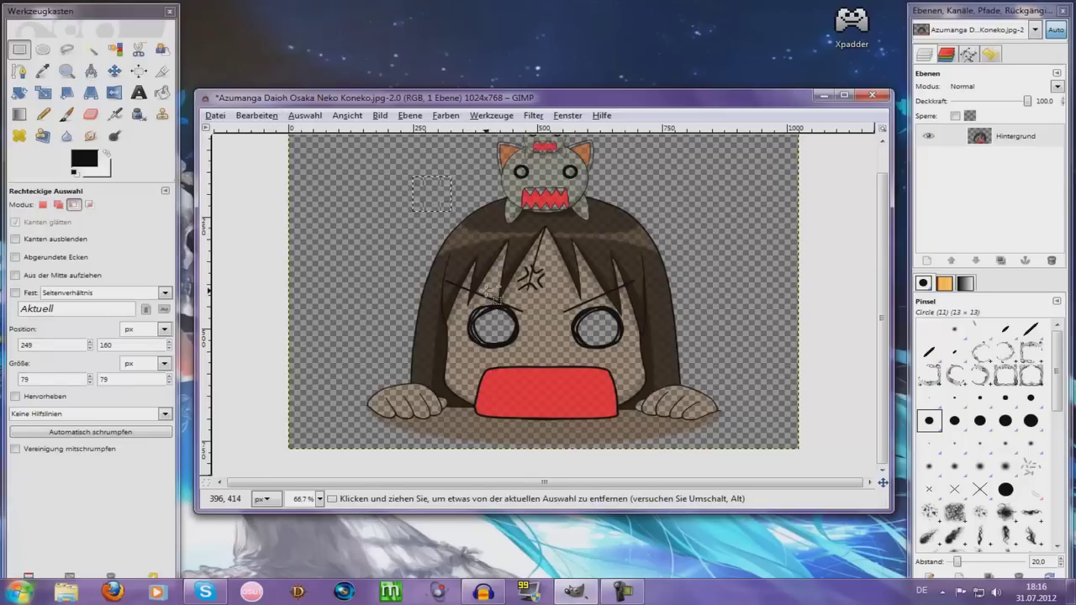
left_click(492, 291)
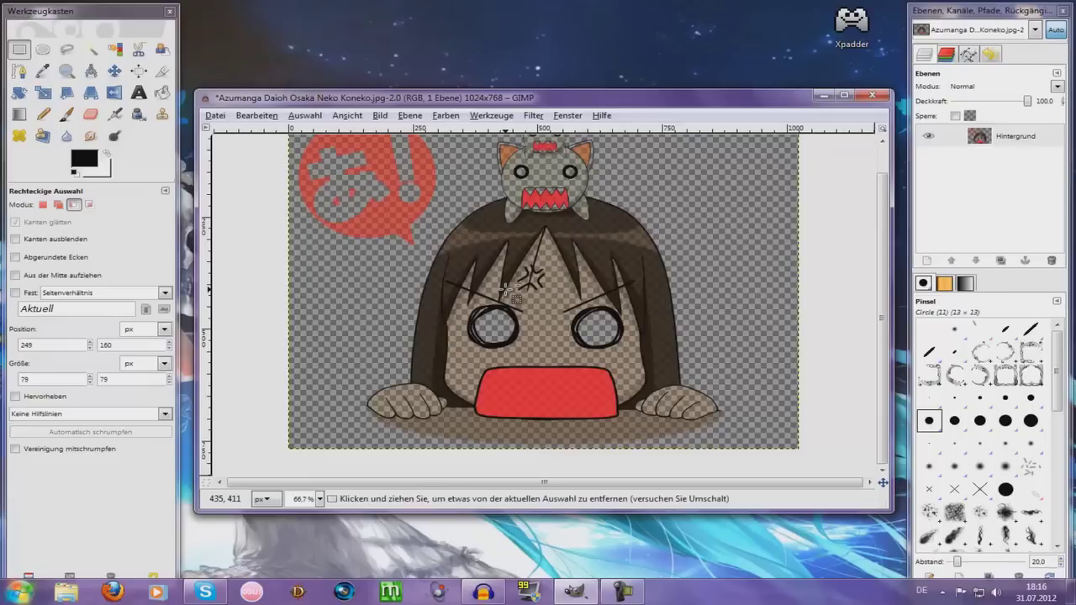
key("ctrl+z")
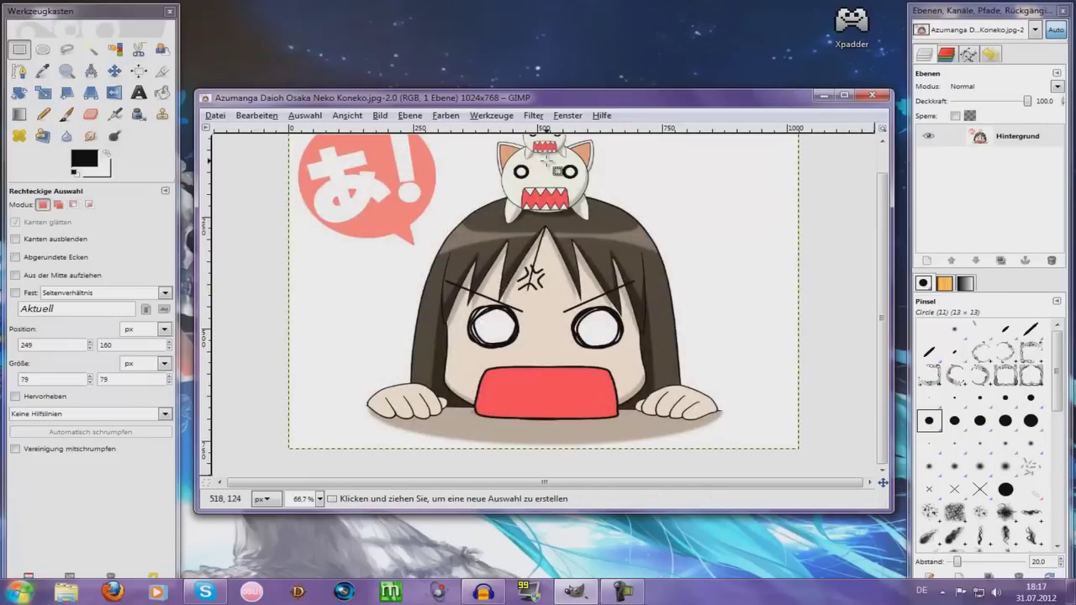
With the Paths tool, zoom in and place two anchors on the white area left of the hair.
scroll(592, 239, "up", 2)
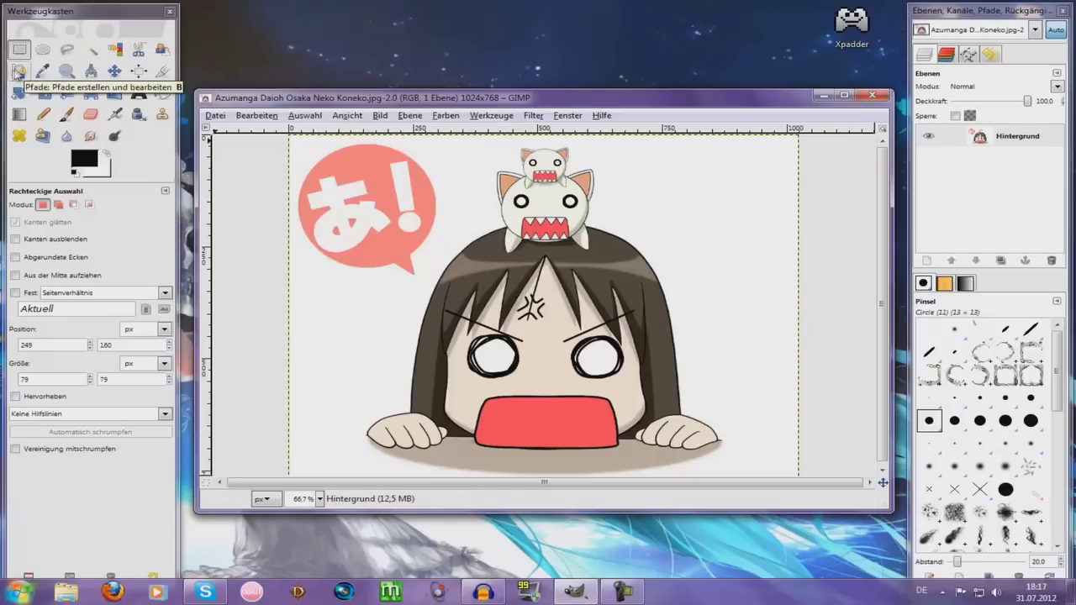
left_click(18, 73)
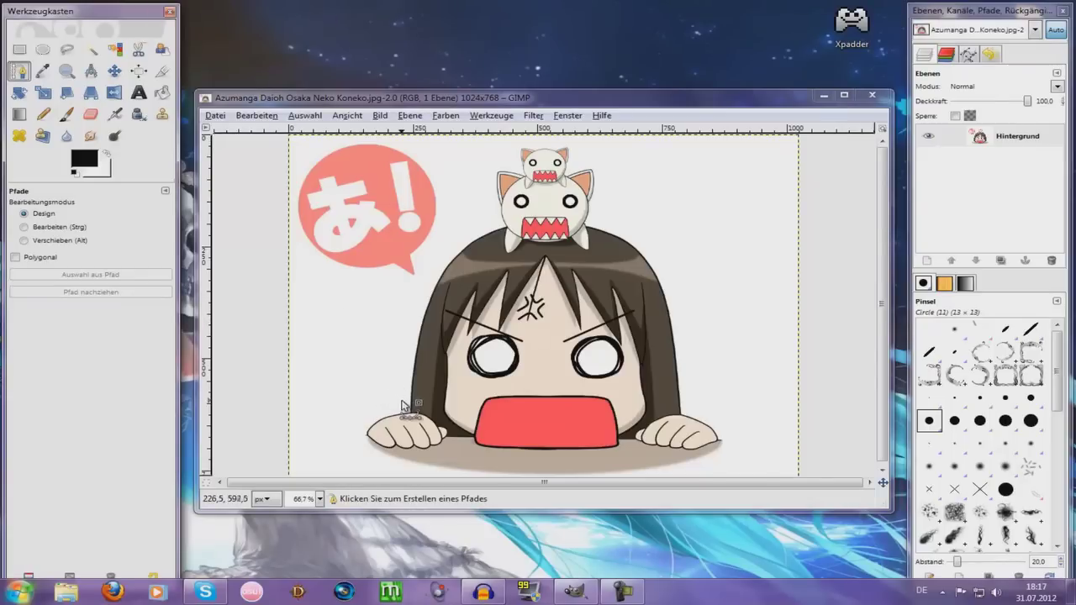
scroll(406, 427, "up", 2)
scroll(411, 416, "up", 1)
scroll(412, 408, "up", 1)
scroll(437, 395, "up", 1)
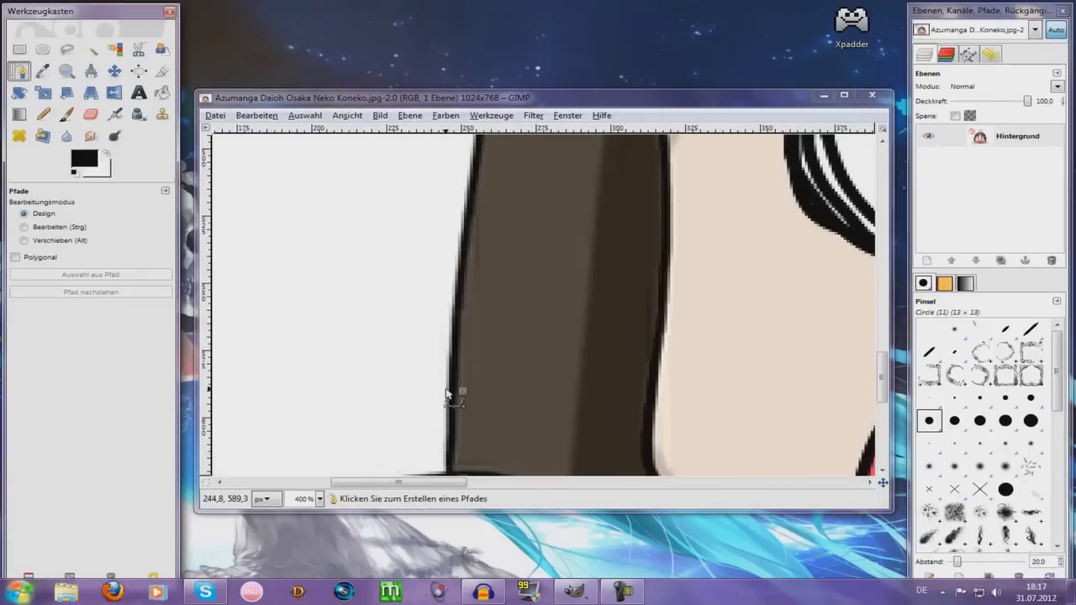
scroll(443, 386, "up", 1)
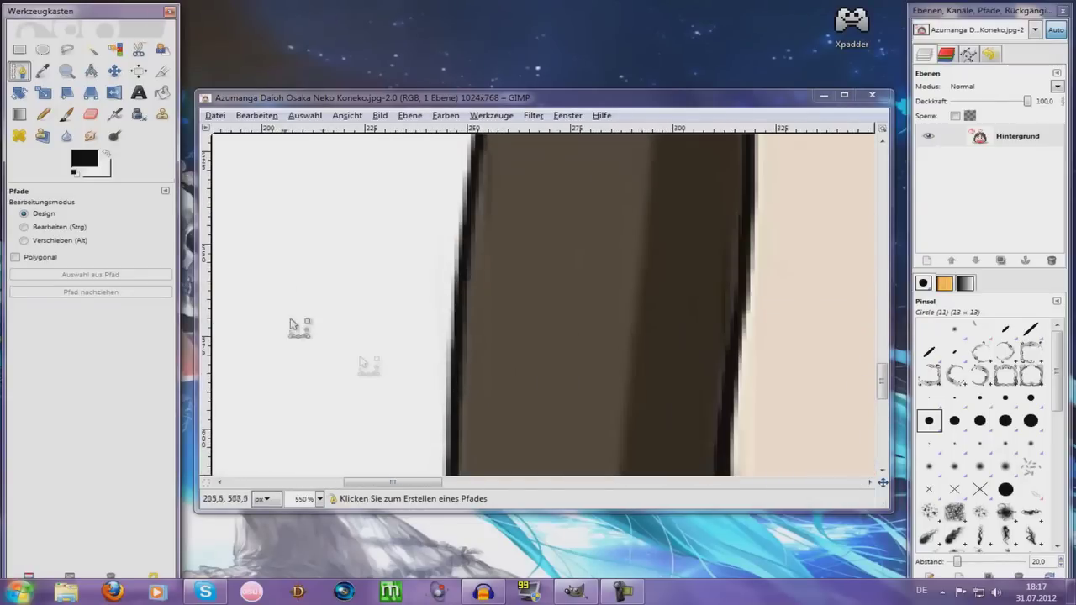
left_click(265, 255)
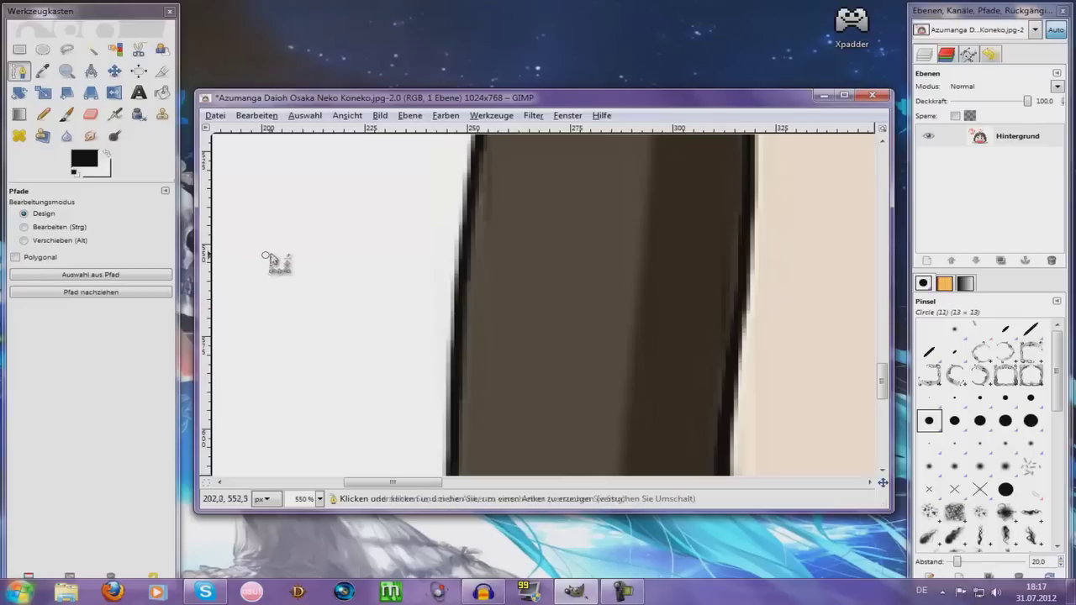
left_click(405, 180)
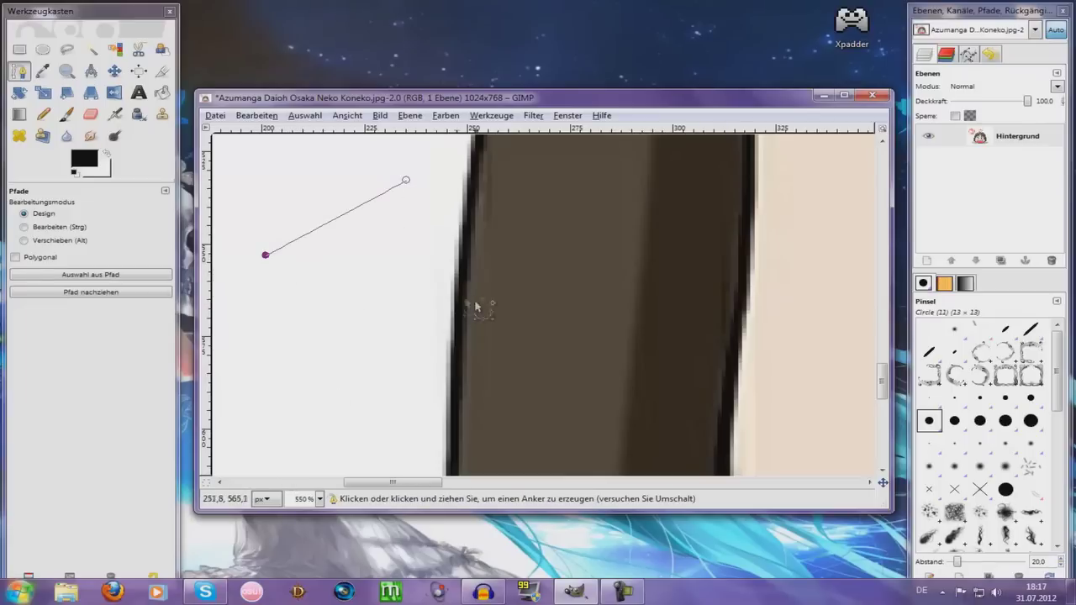
Add two more anchors to close the path and convert it to a selection.
left_click(420, 302)
left_click(286, 293)
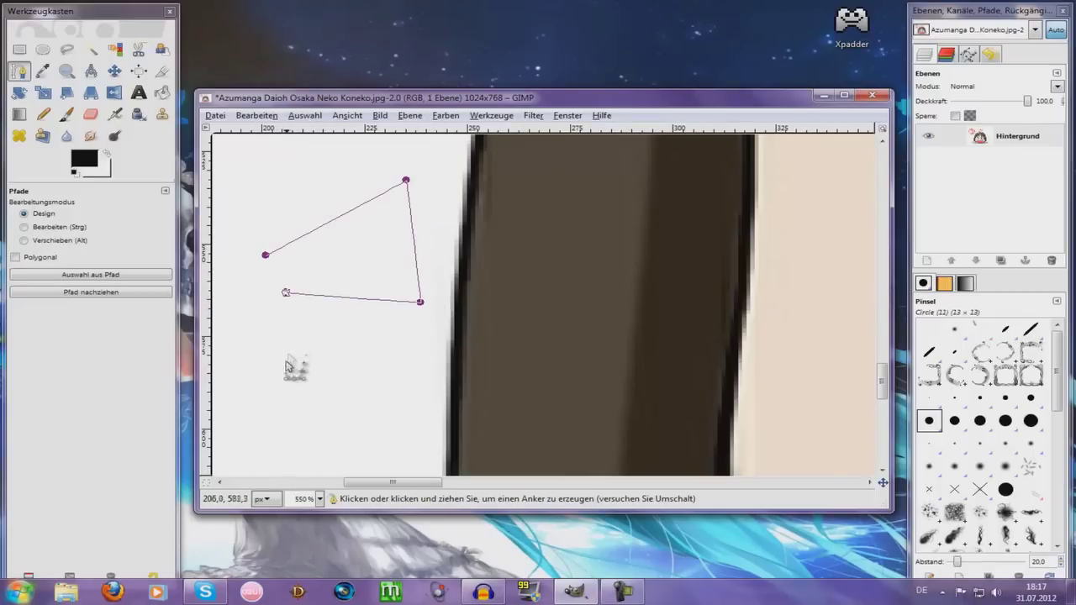
left_click(304, 115)
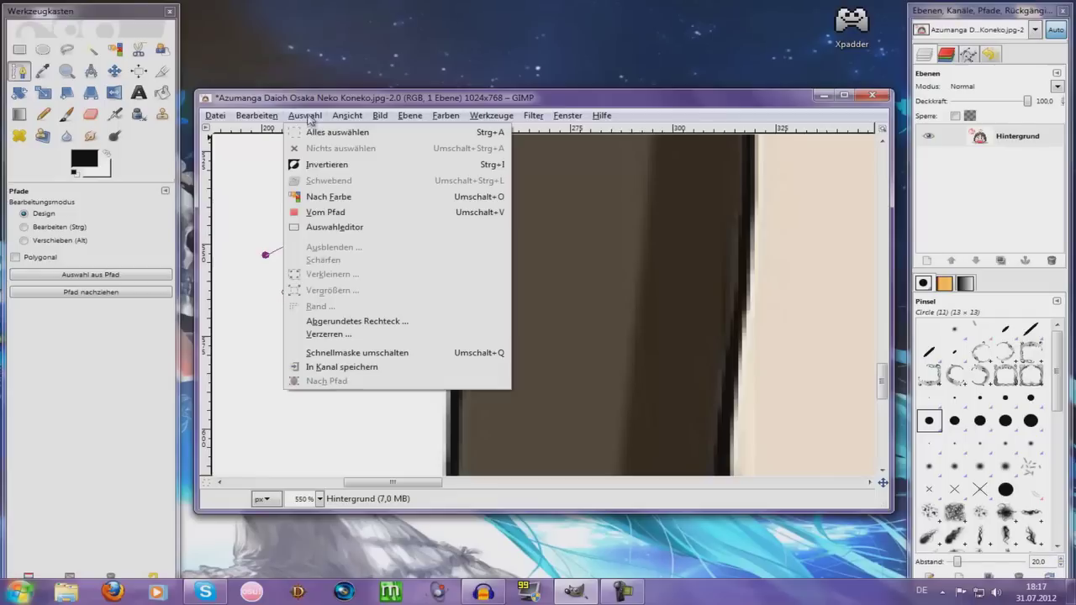
left_click(328, 207)
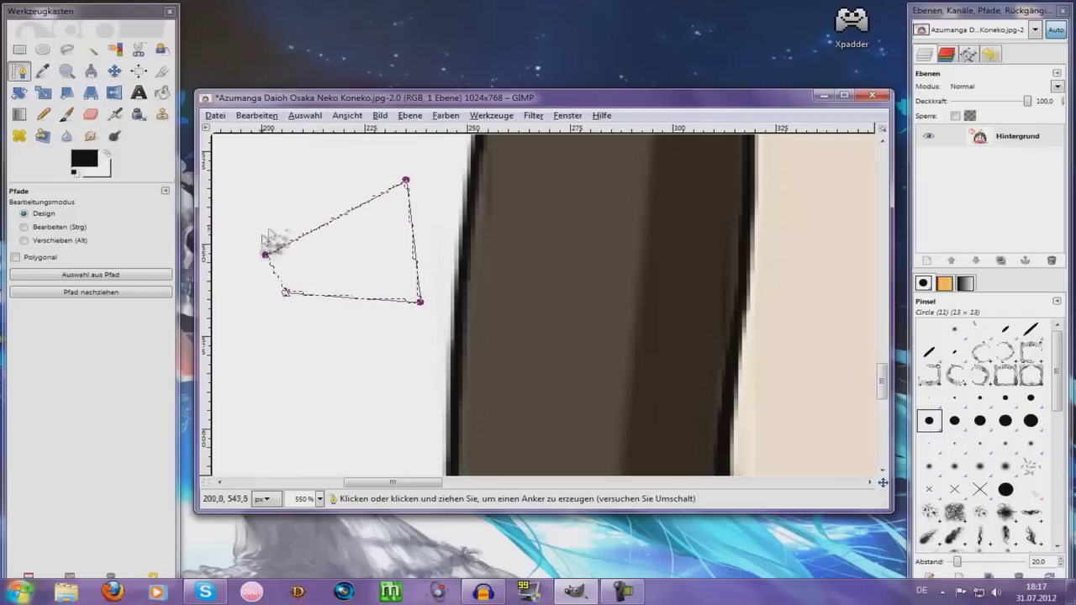
Clear the selection with Select None and remove the path's anchors.
left_click(305, 115)
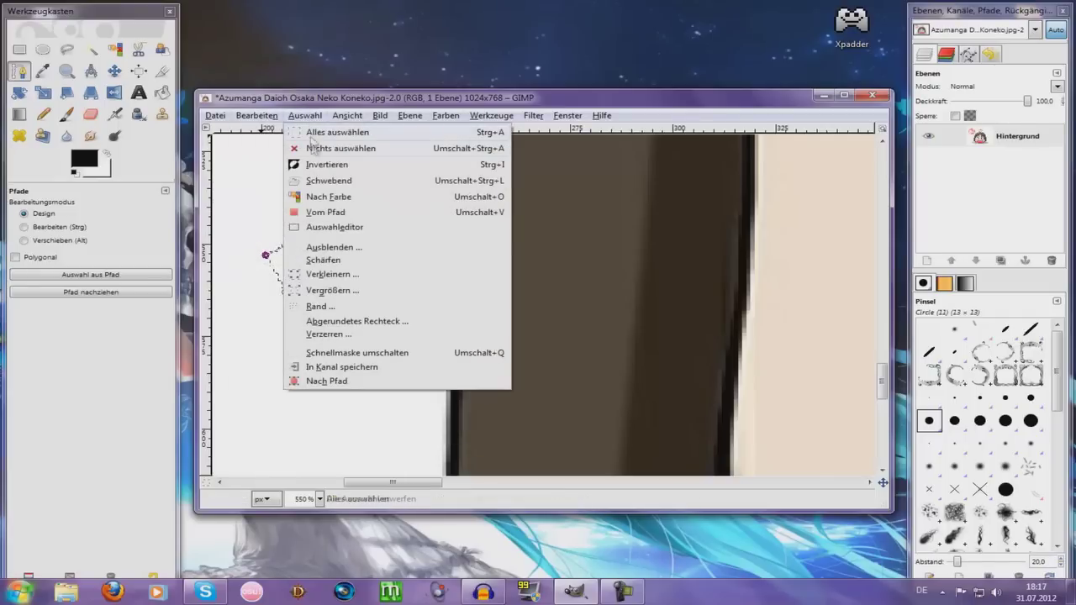
left_click(312, 148)
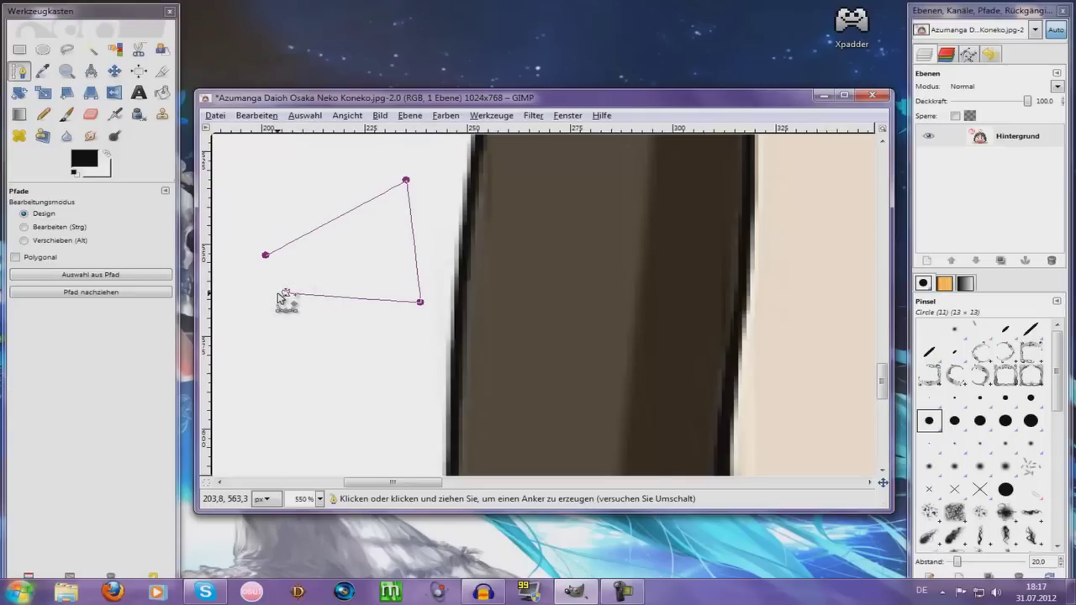
key("ctrl")
key("ctrl+z")
key("ctrl+z")
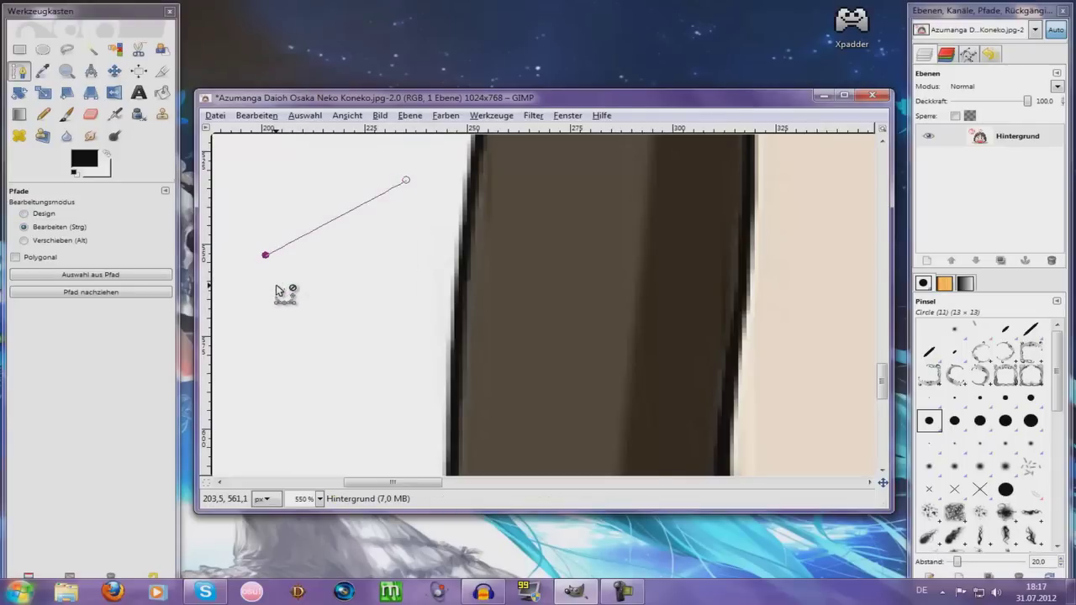
key("ctrl+z")
key("ctrl+z")
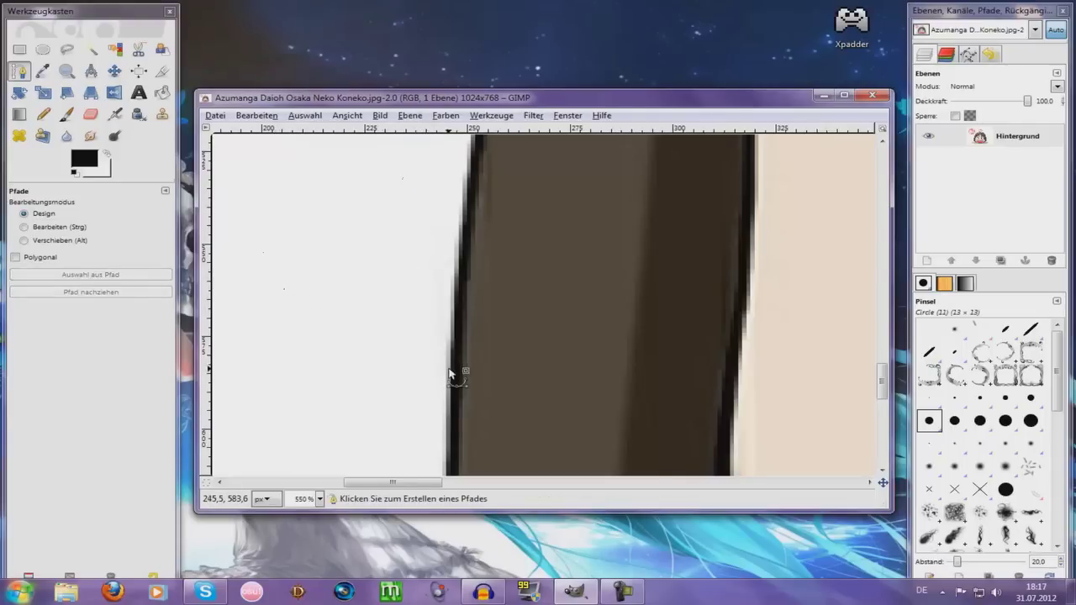
Start a new path at the hair's outer edge and anchor it along the outline.
left_click(453, 373)
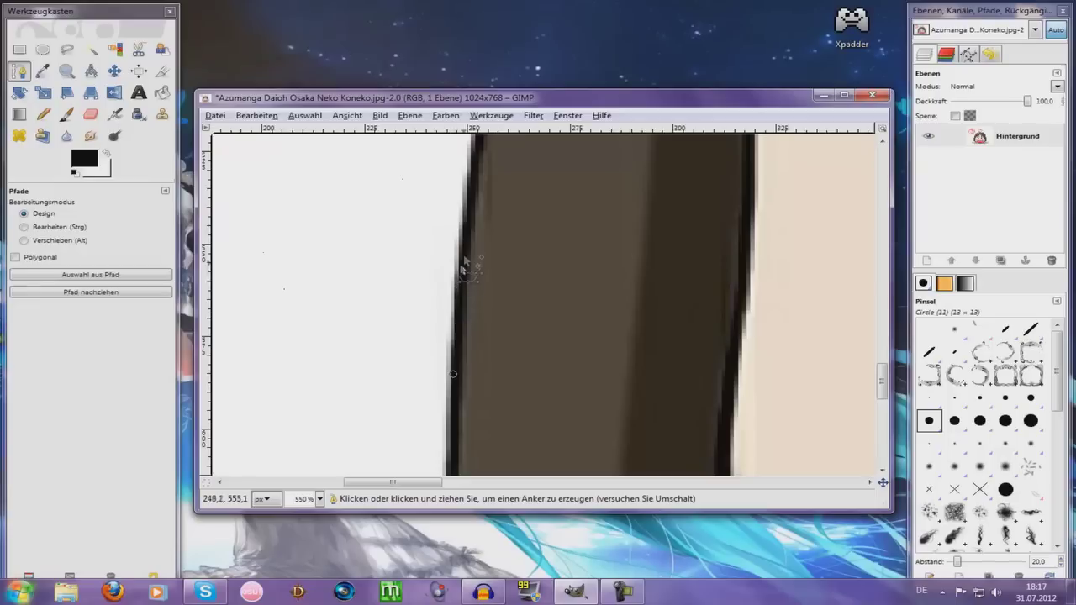
left_click(465, 231)
scroll(484, 271, "up", 2)
scroll(484, 271, "up", 2)
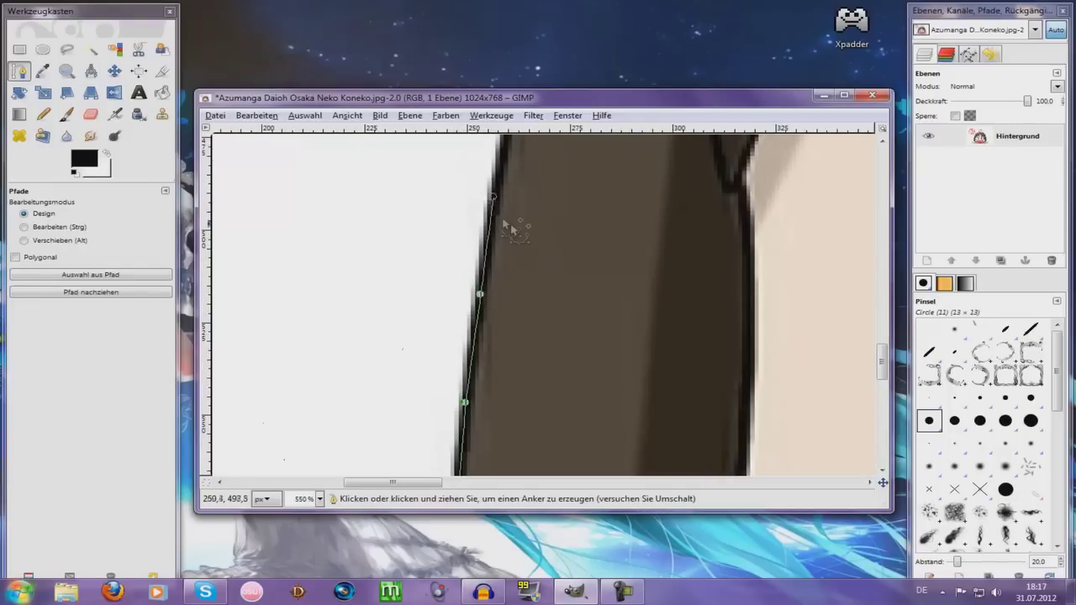
scroll(532, 243, "down", 1)
scroll(532, 244, "left", 1)
left_click(507, 288)
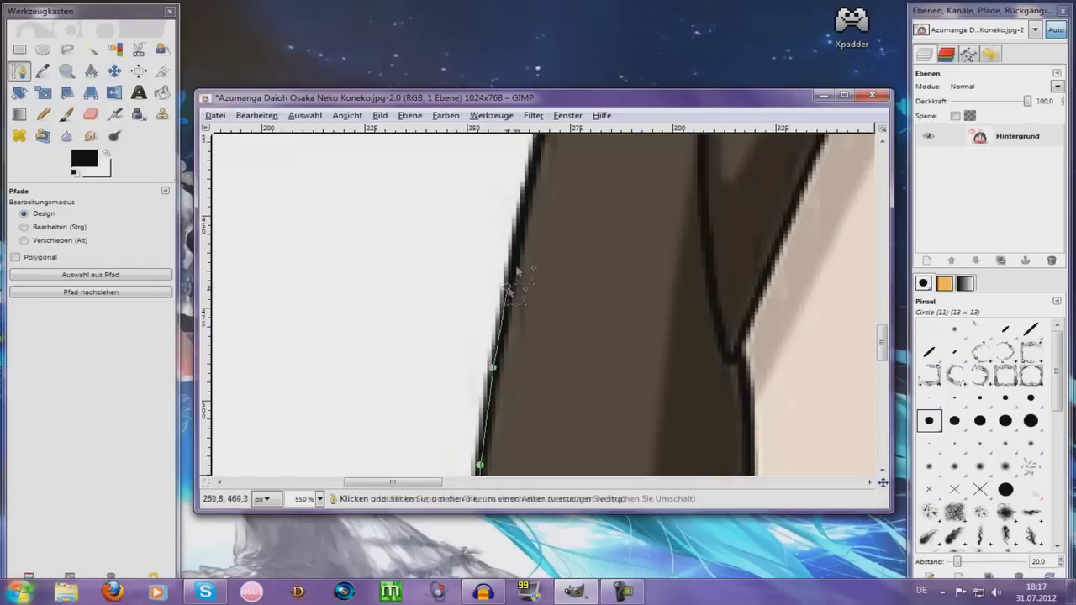
left_click(524, 192)
scroll(538, 210, "up", 4)
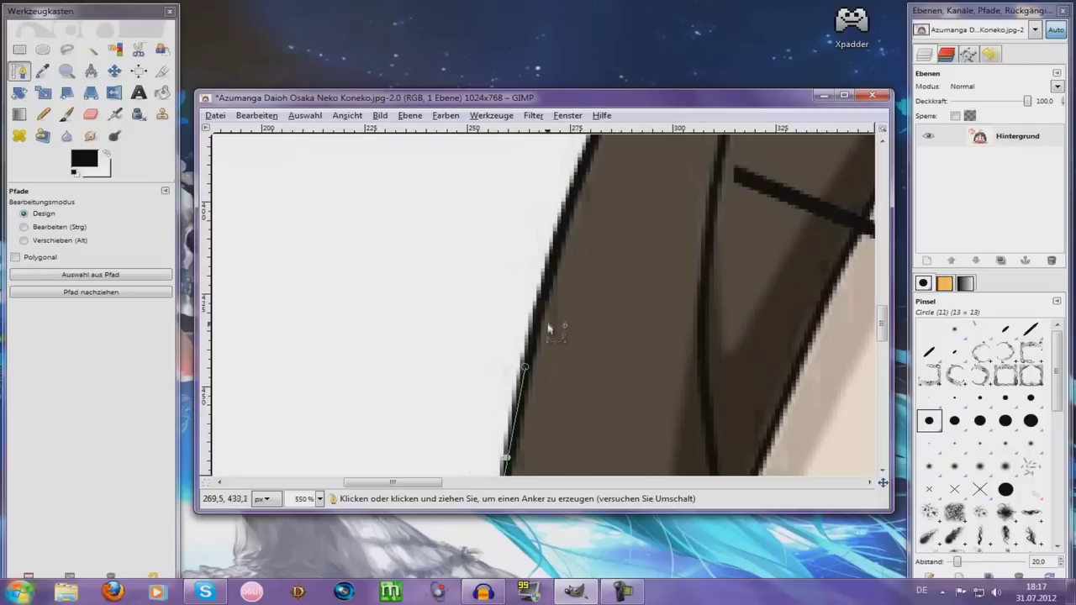
left_click(538, 304)
left_click(552, 250)
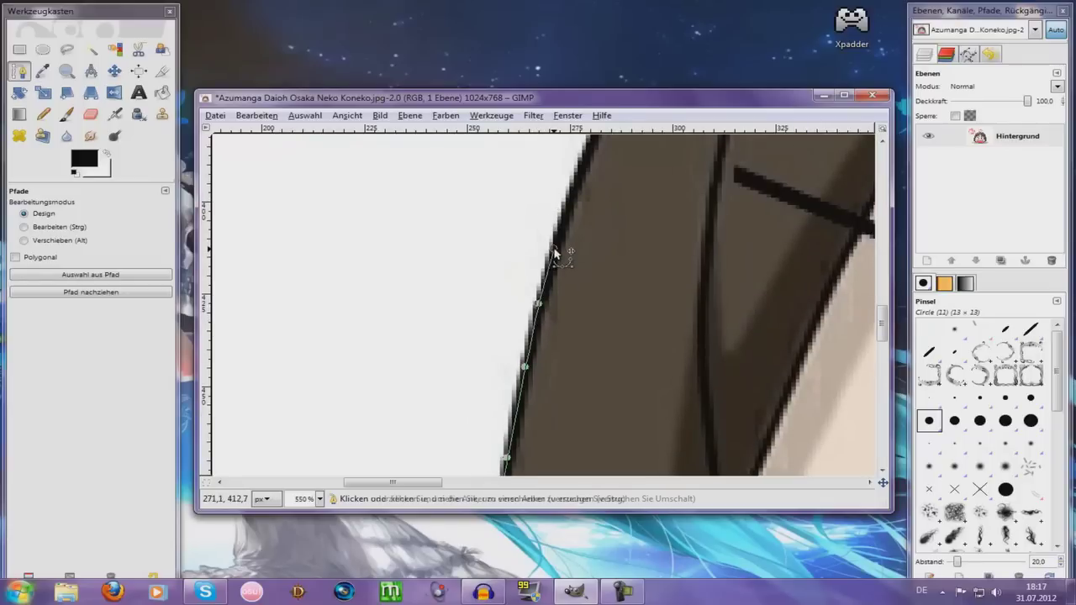
scroll(555, 250, "up", 2)
left_click(566, 287)
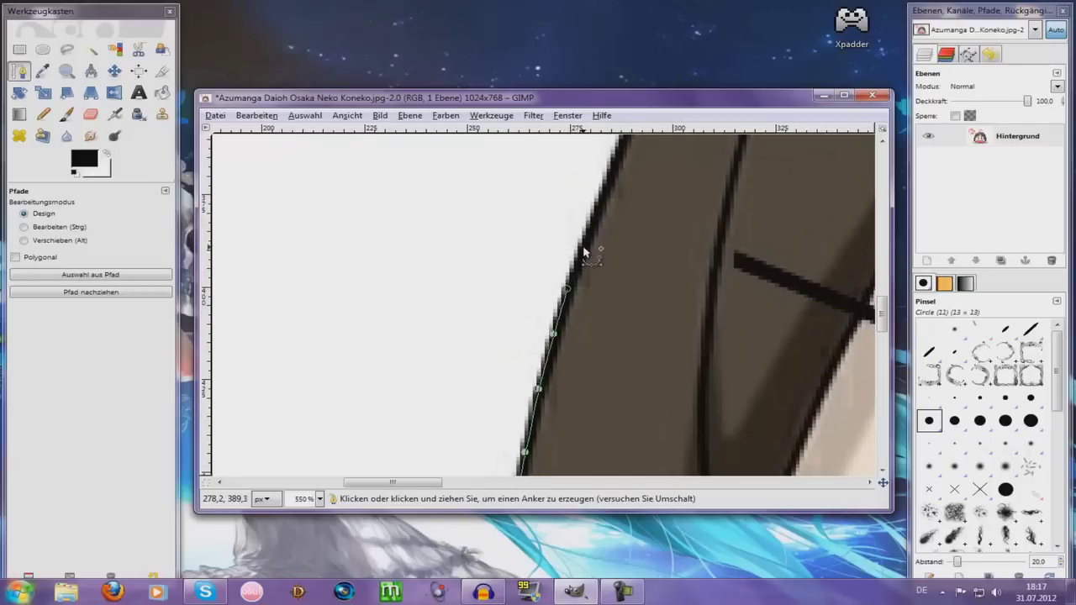
Continue anchors along the dark edge, replacing two misplaced ones with a corrected anchor.
scroll(588, 277, "up", 1)
left_click(595, 296)
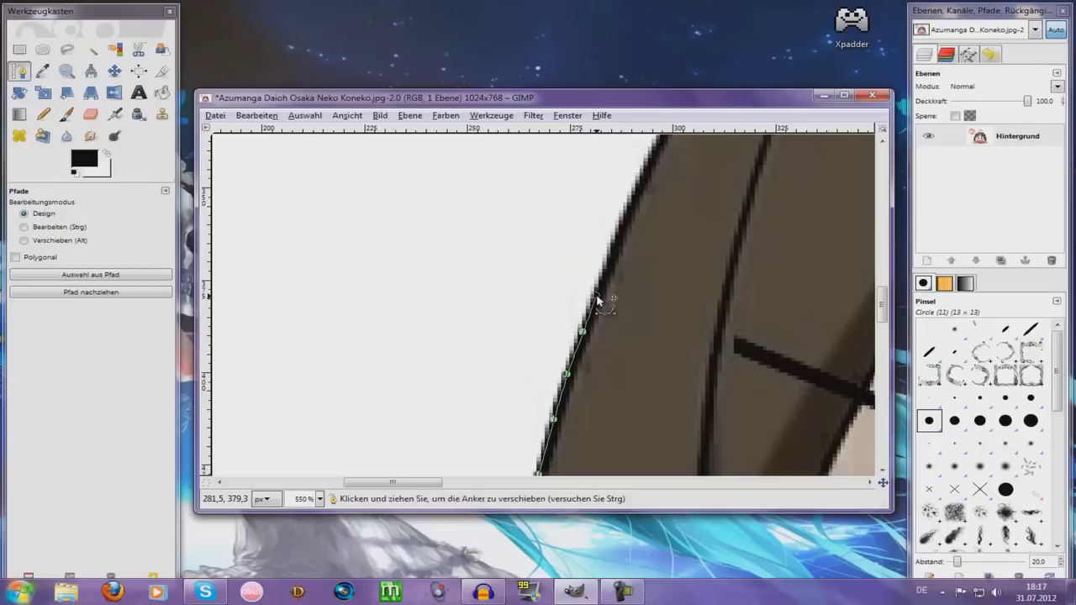
left_click(608, 258)
scroll(608, 261, "up", 2)
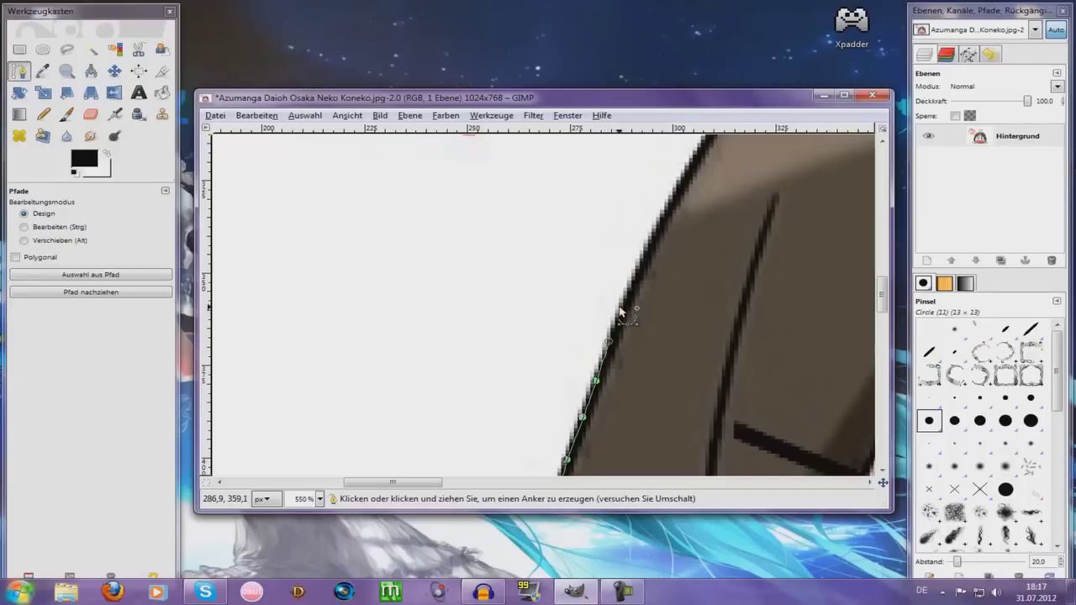
left_click(622, 303)
left_click(639, 273)
left_click(648, 246)
left_click(649, 243)
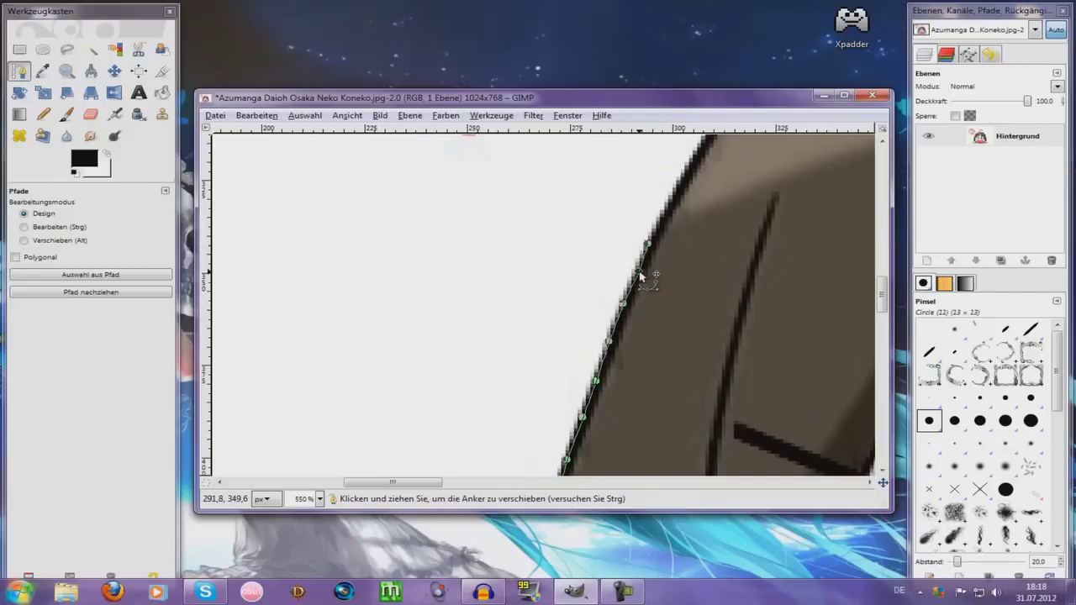
left_click(677, 186)
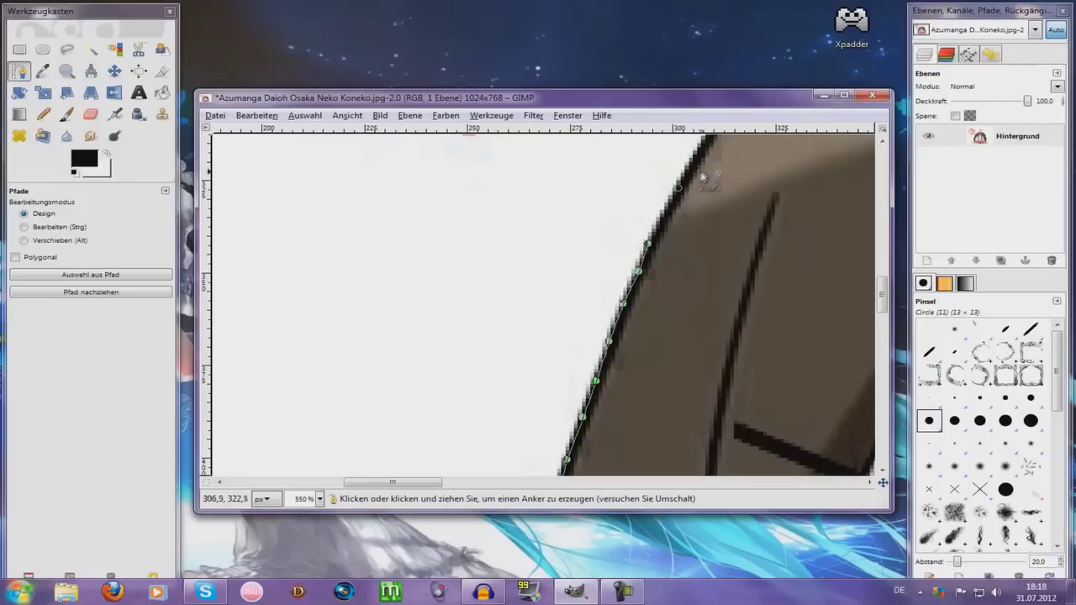
left_click(662, 214)
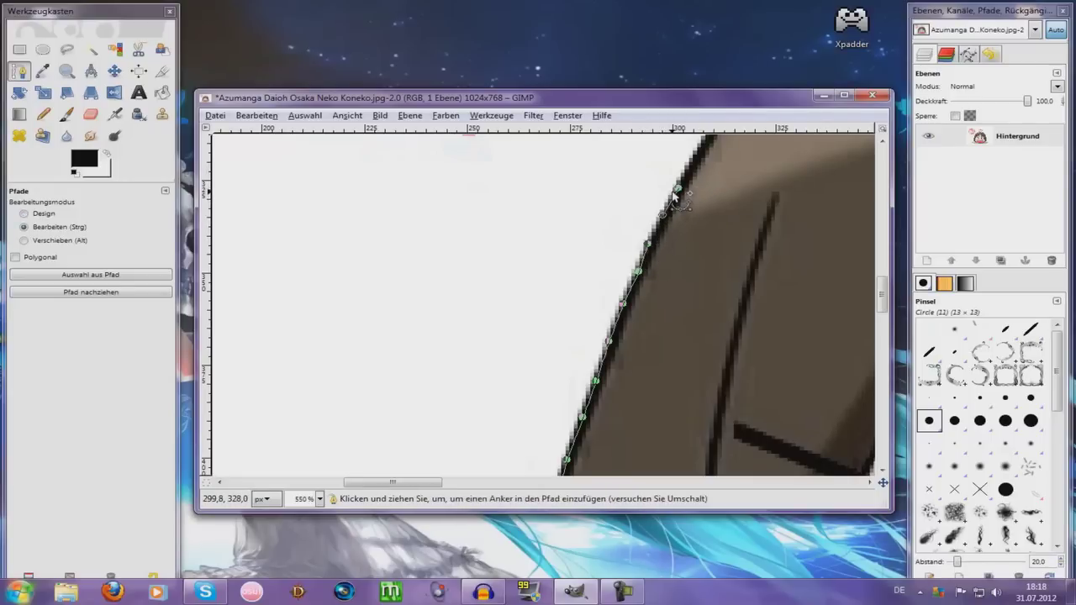
key("ctrl+z")
key("ctrl+z")
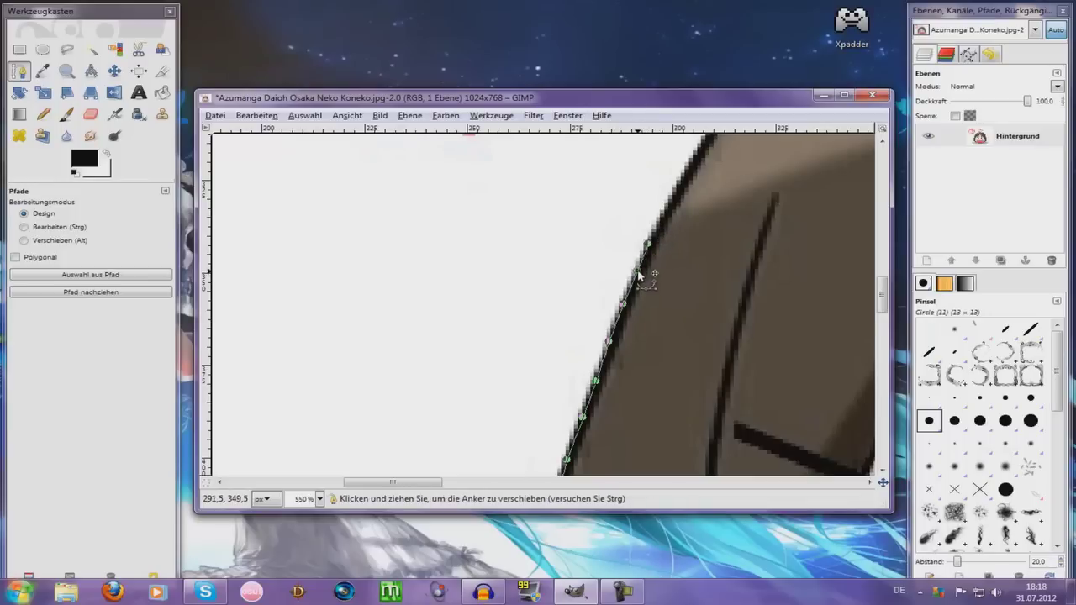
left_click(674, 200)
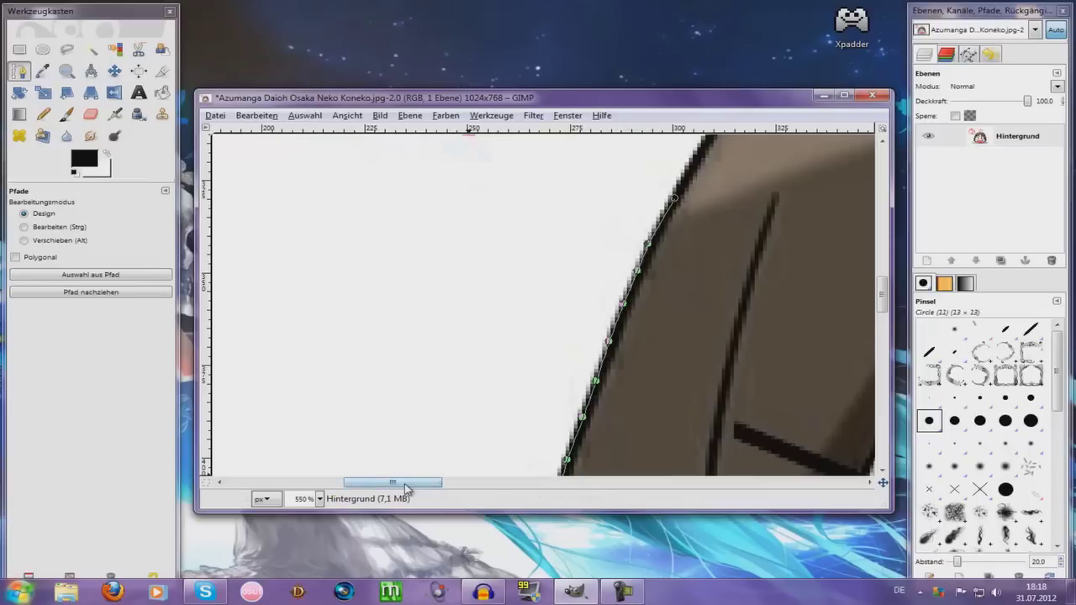
left_click_drag(404, 487, 431, 487)
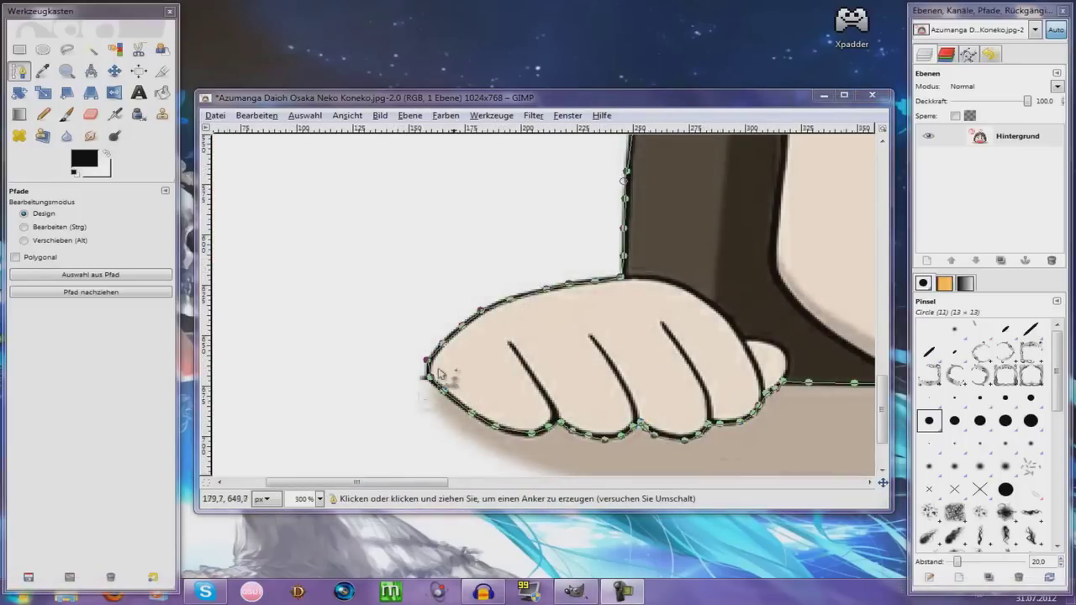
mouse_move(401, 483)
left_mouse_down()
mouse_move(702, 501)
mouse_move(395, 486)
left_mouse_up()
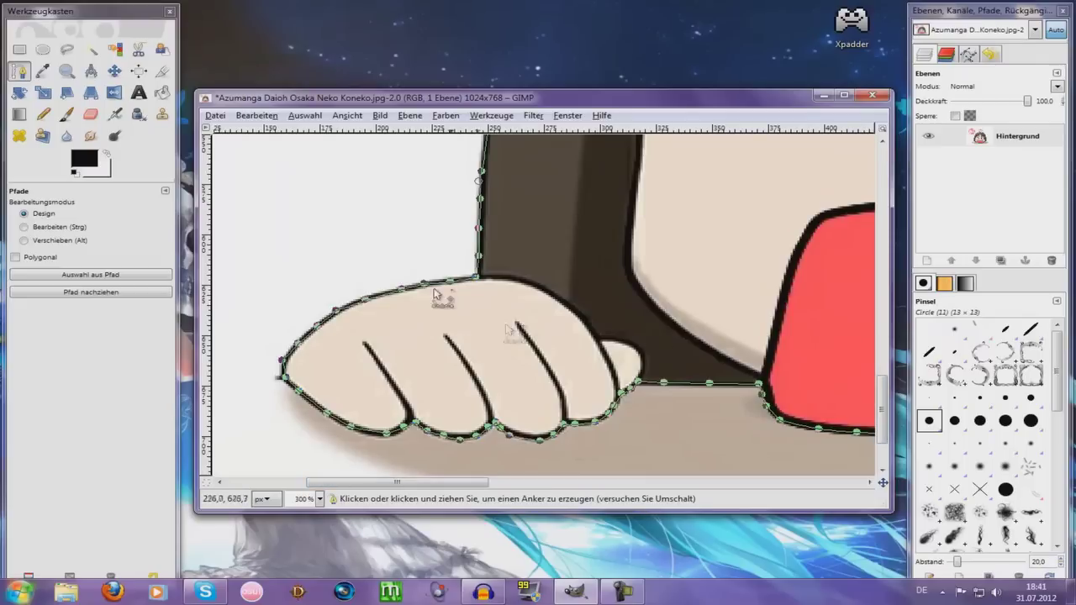
scroll(468, 305, "down", 3)
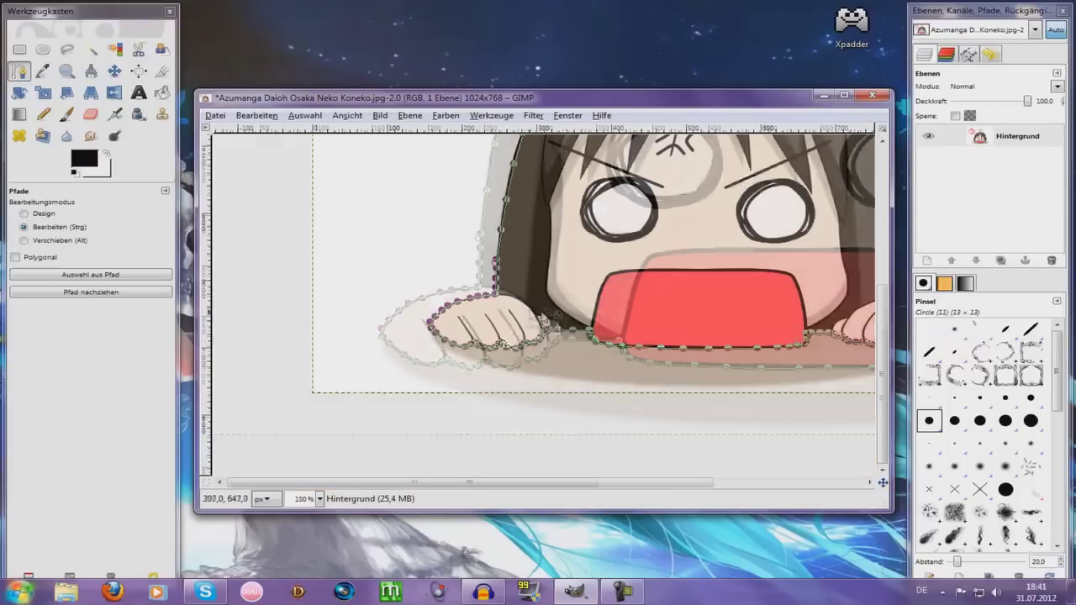
scroll(593, 387, "down", 1)
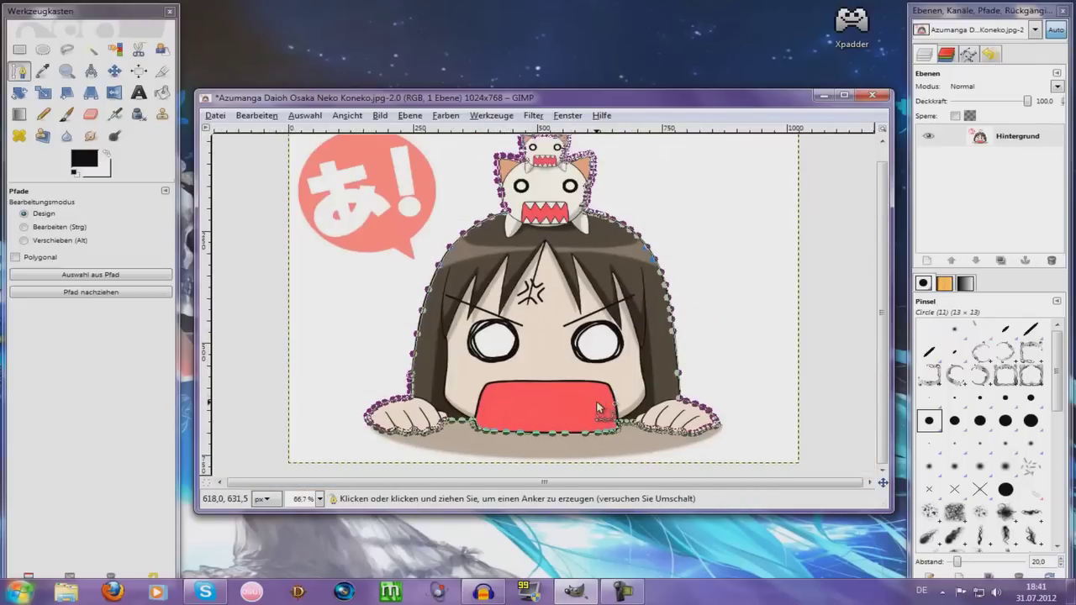
scroll(597, 408, "up", 1)
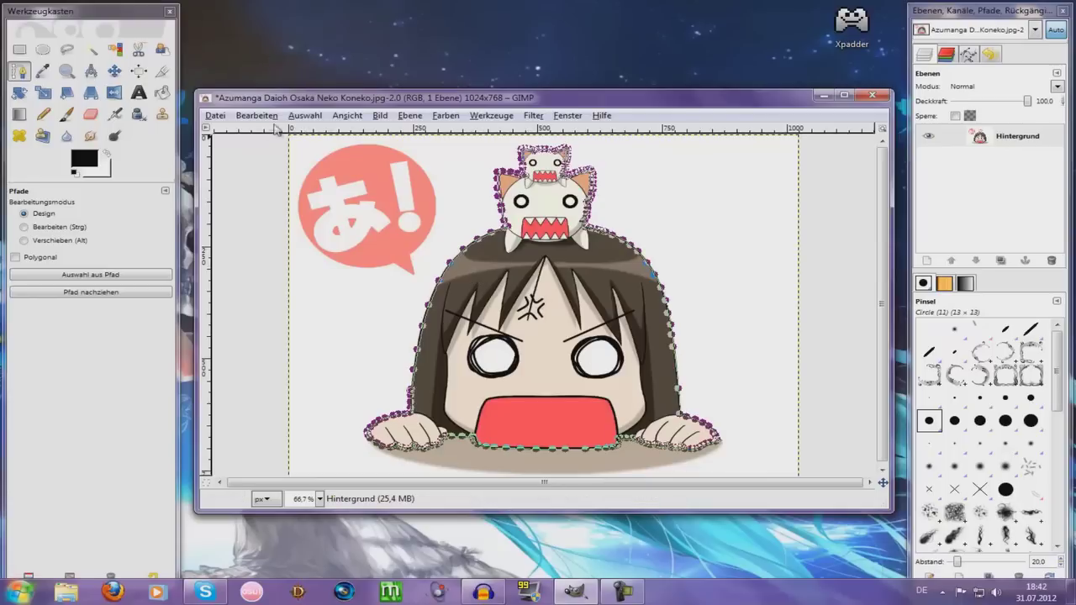
Convert the outline path to a selection with Auswahl > Vom Pfad, test-delete, then undo.
left_click(299, 117)
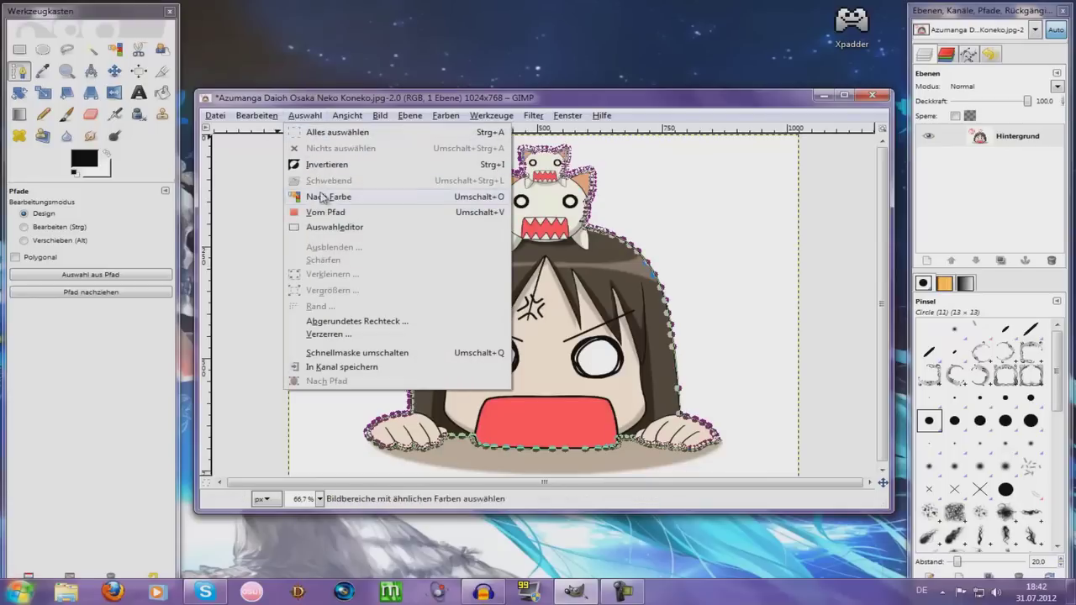
left_click(323, 211)
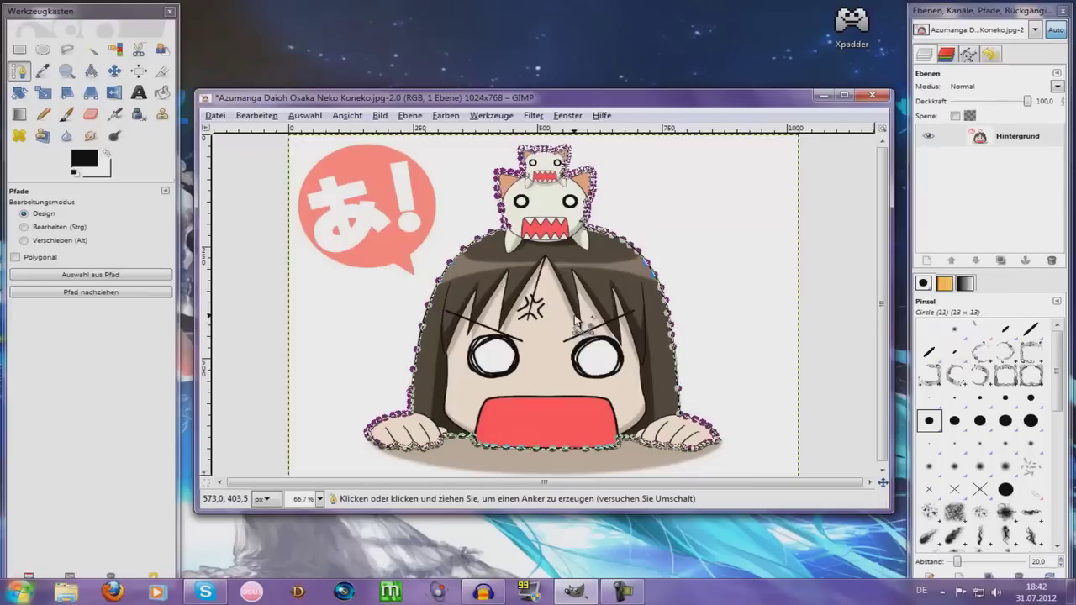
key("Delete")
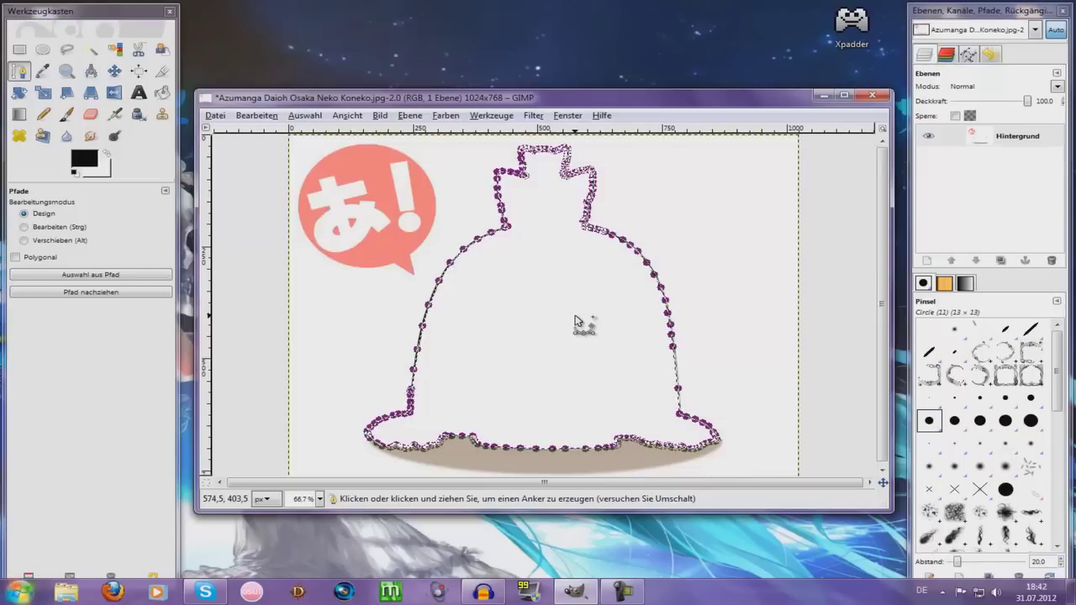
key("ctrl+z")
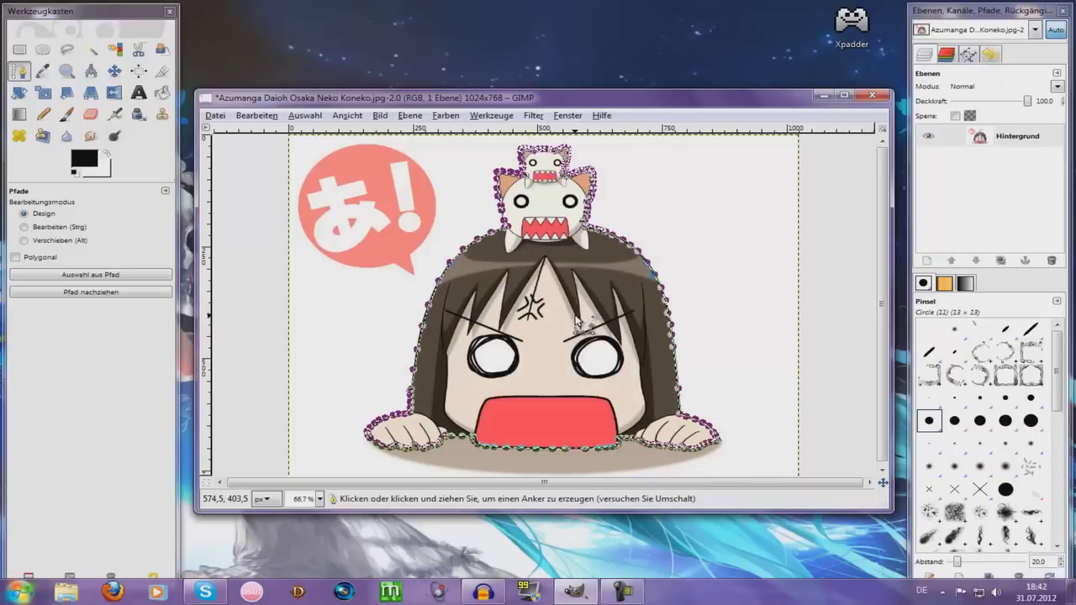
Invert the selection and delete the background, including the pink あ! speech bubble.
left_click(304, 116)
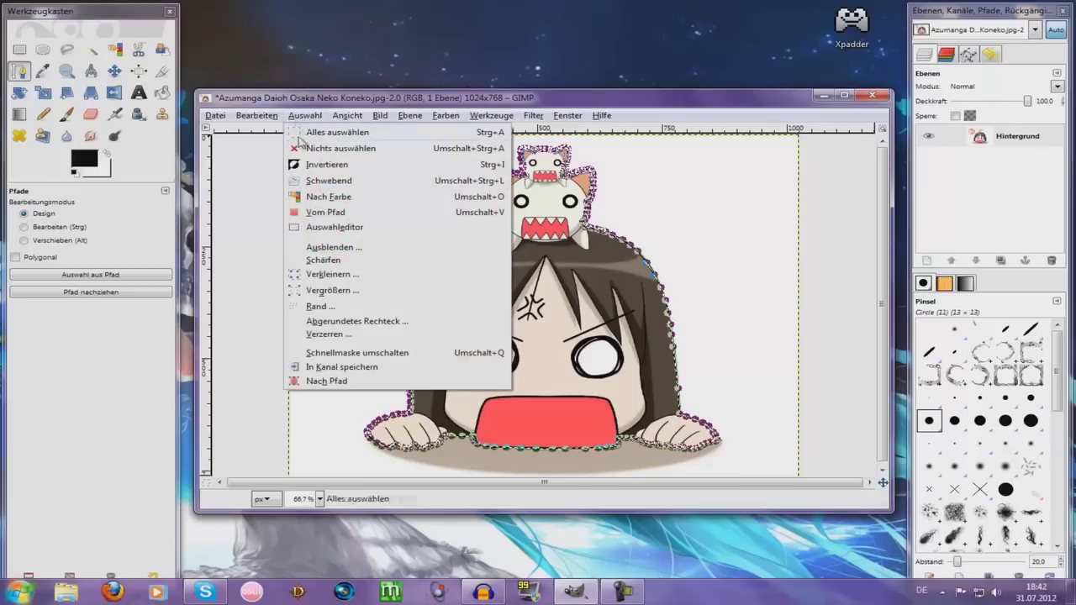
left_click(317, 166)
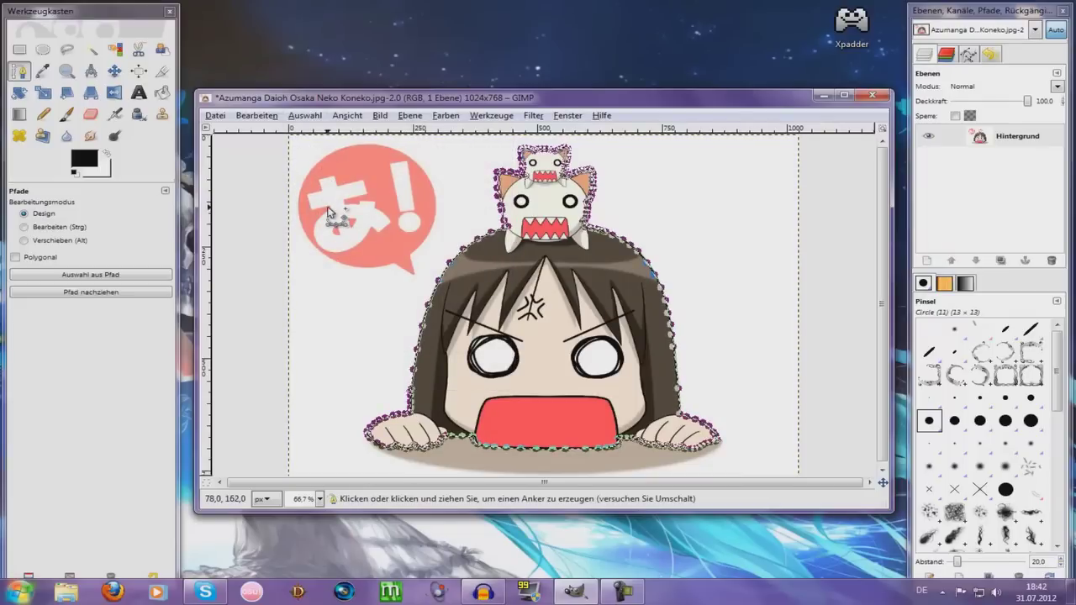
left_click(304, 116)
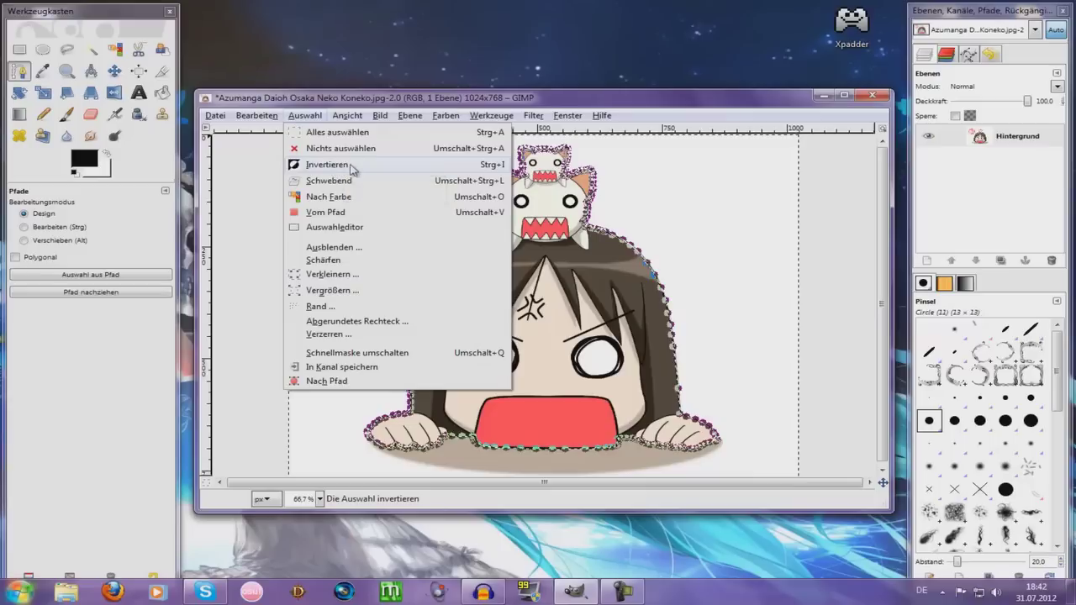
left_click(309, 118)
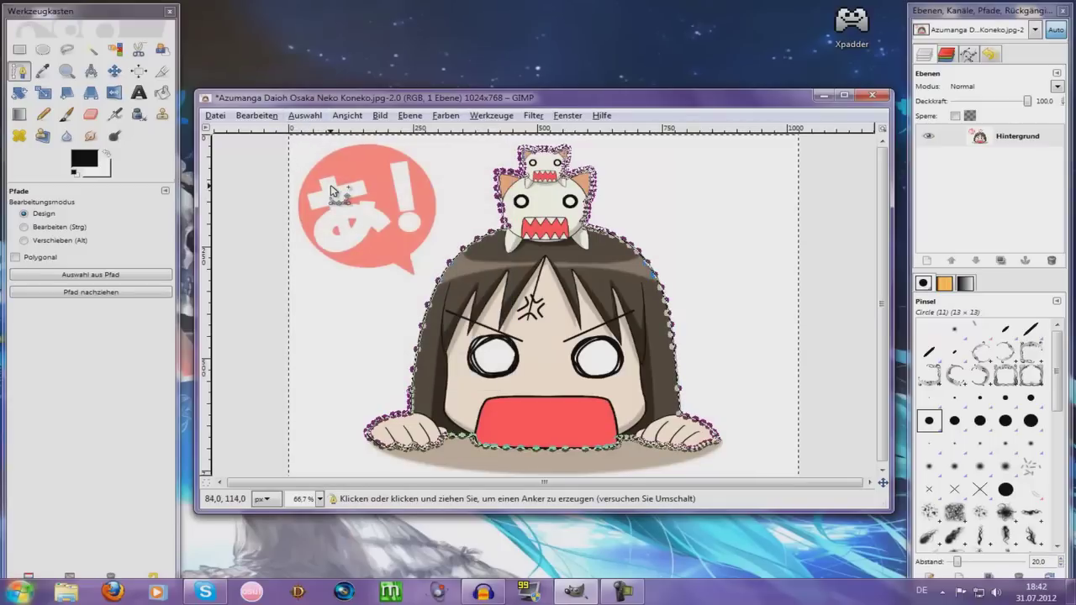
key("Delete")
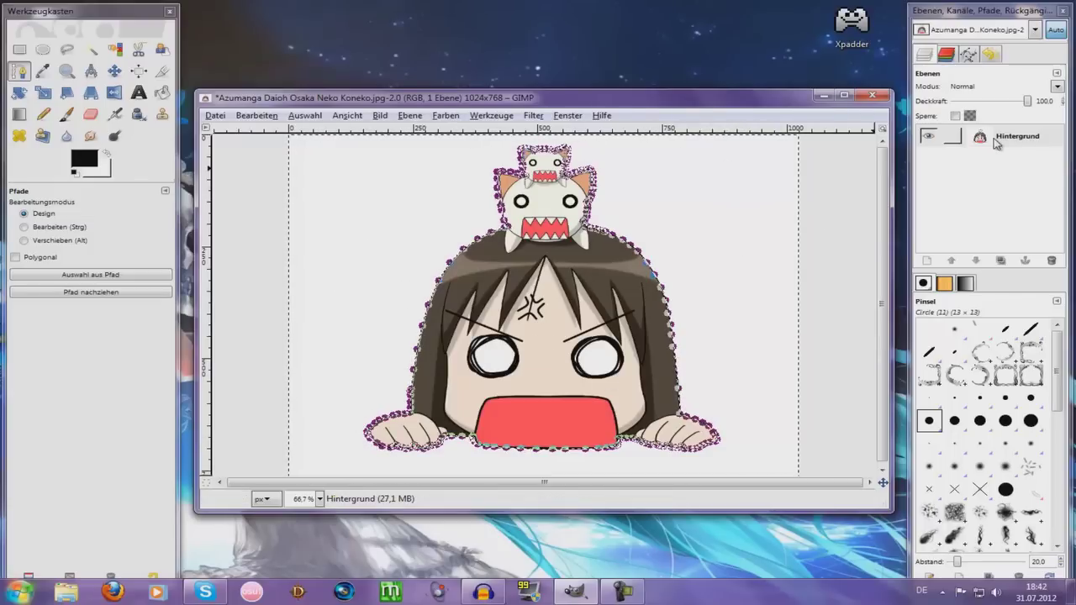
Invert the selection back onto the character, test a delete, and undo it.
left_click(305, 115)
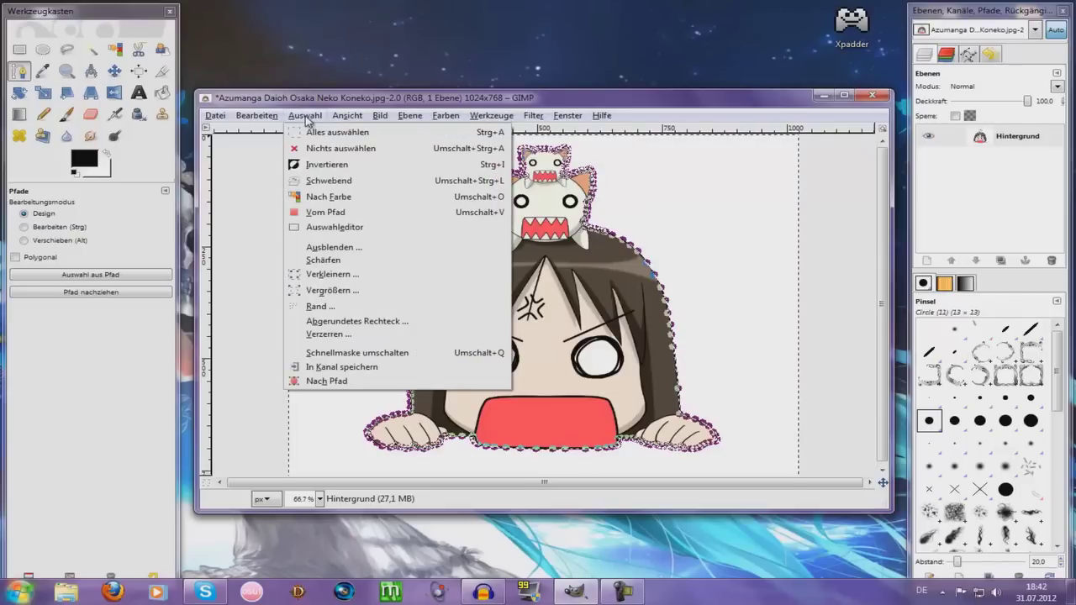
left_click(319, 165)
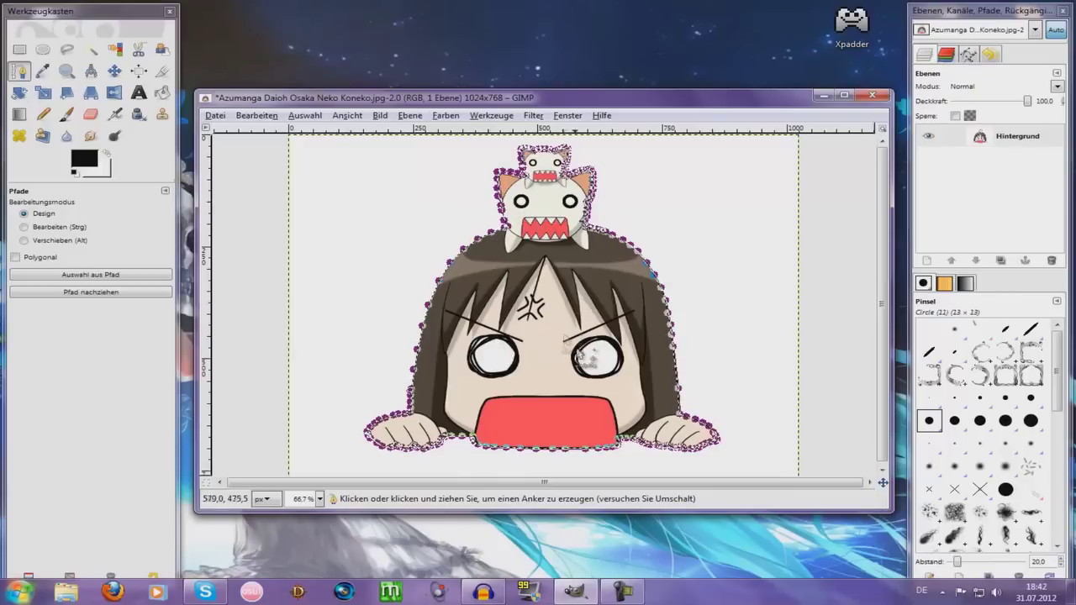
key("Delete")
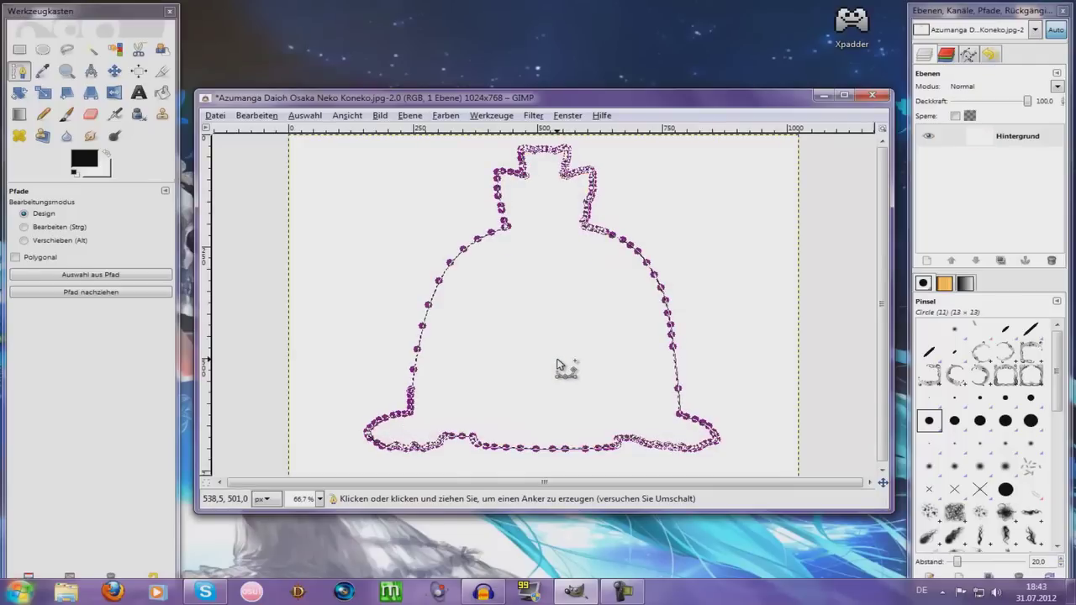
key("ctrl+z")
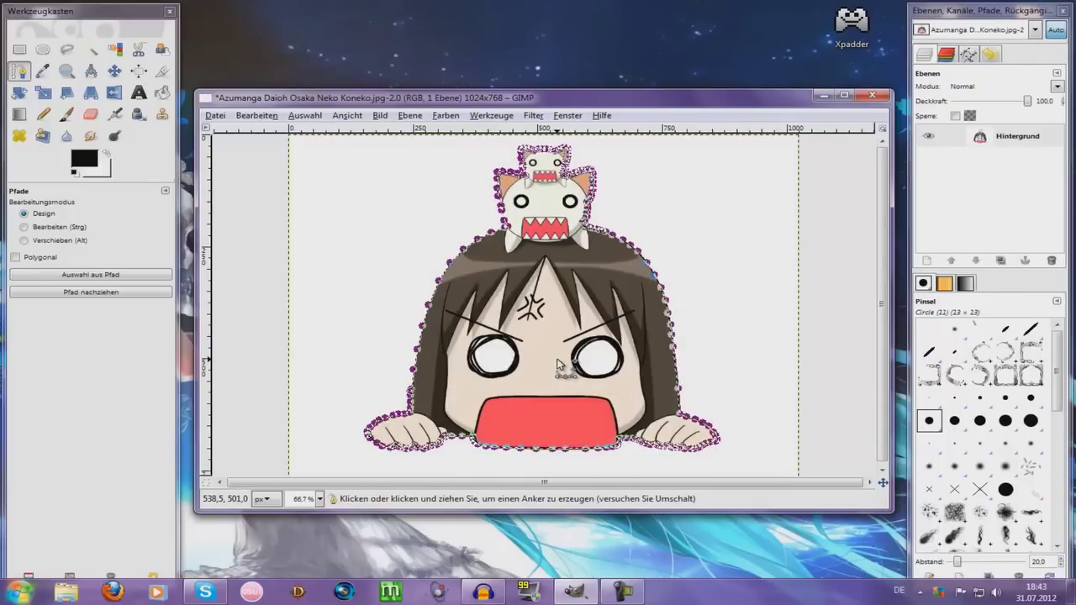
Copy the selected character and create a new 703×674 image from the clipboard.
right_click(560, 365)
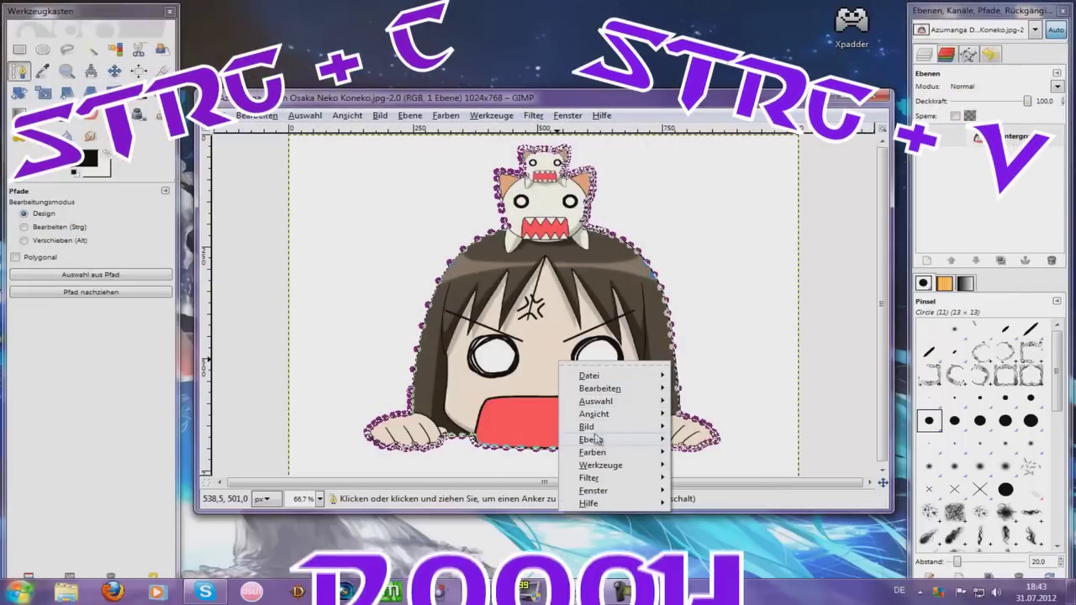
mouse_move(600, 388)
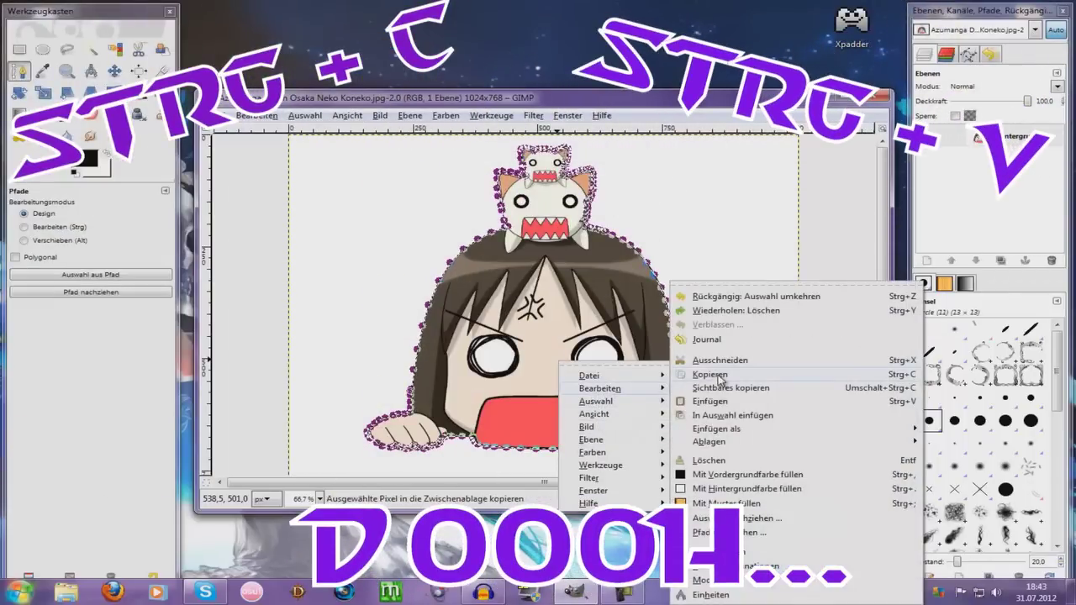
left_click(718, 377)
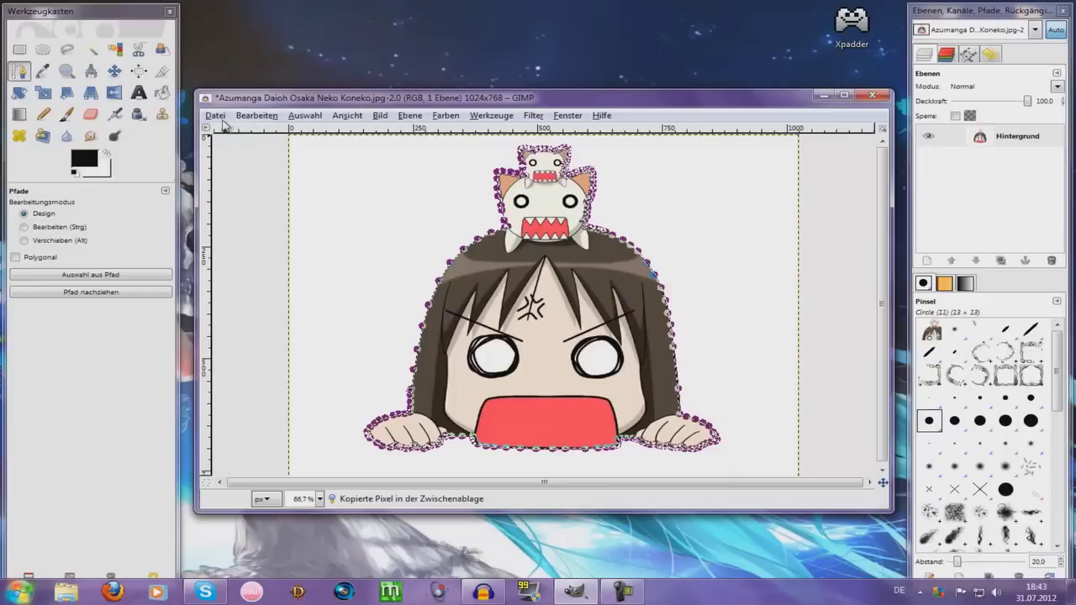
left_click(215, 115)
mouse_move(239, 144)
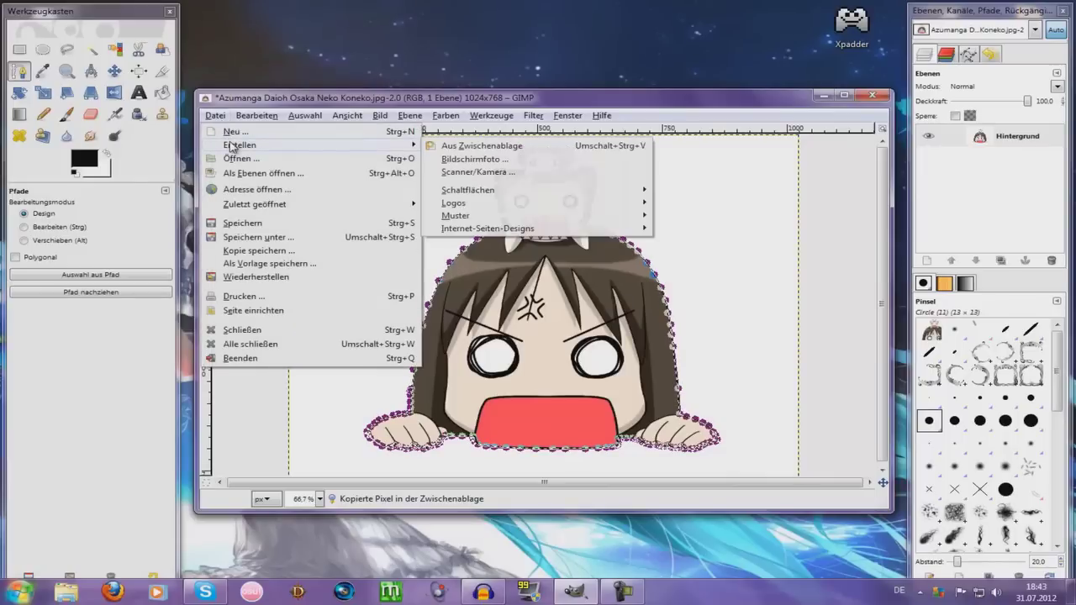
left_click(482, 145)
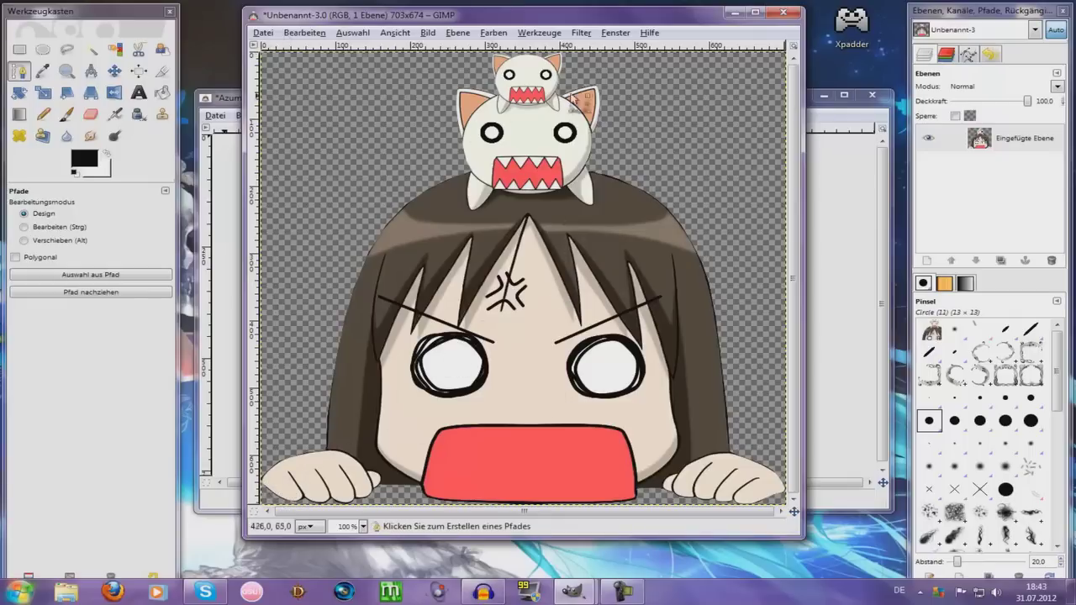
Save the transparent cut-out as TutorialRender.png in GIMP 2 > Projekte, keeping the default PNG settings.
left_click(263, 33)
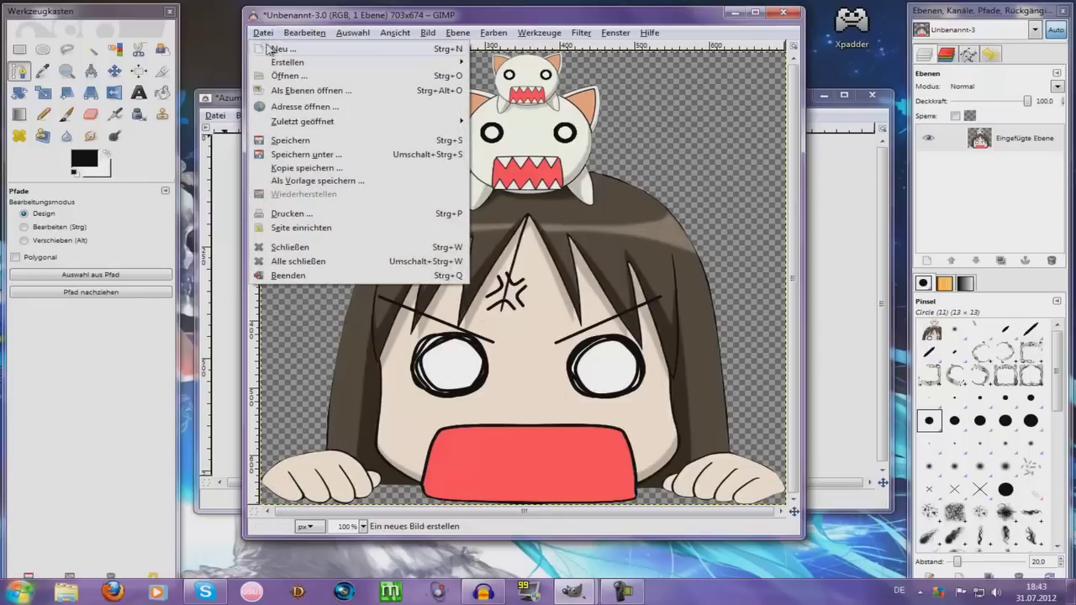
left_click(283, 154)
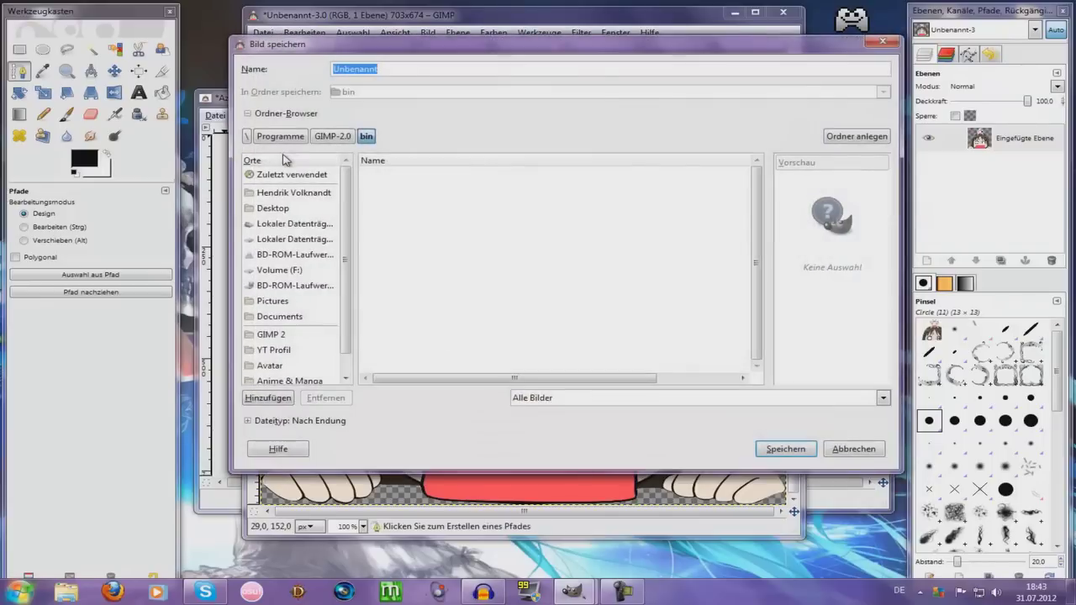
left_click(269, 351)
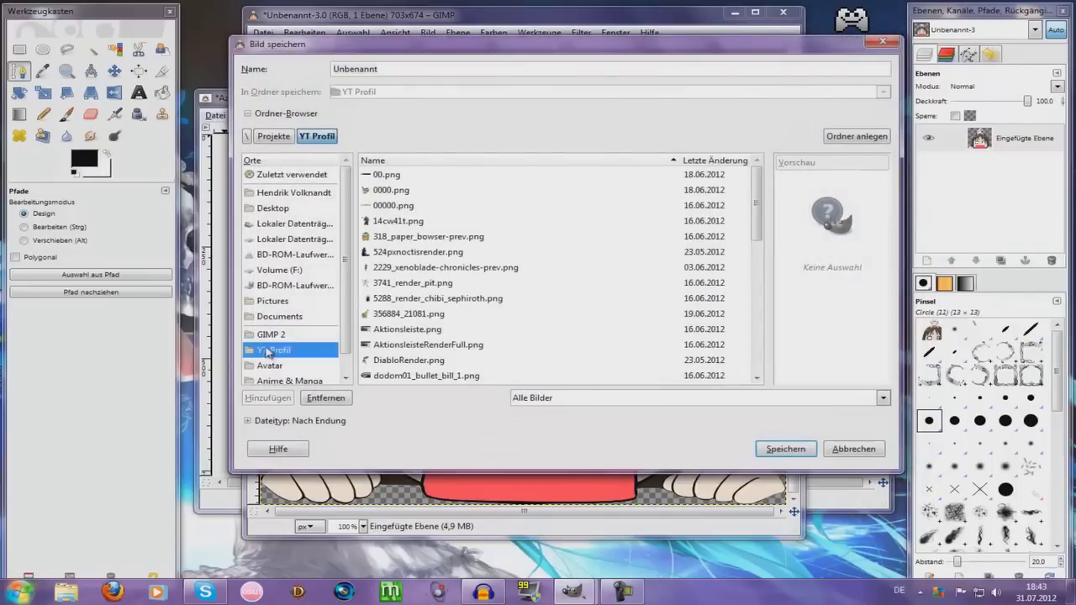
double_click(386, 189)
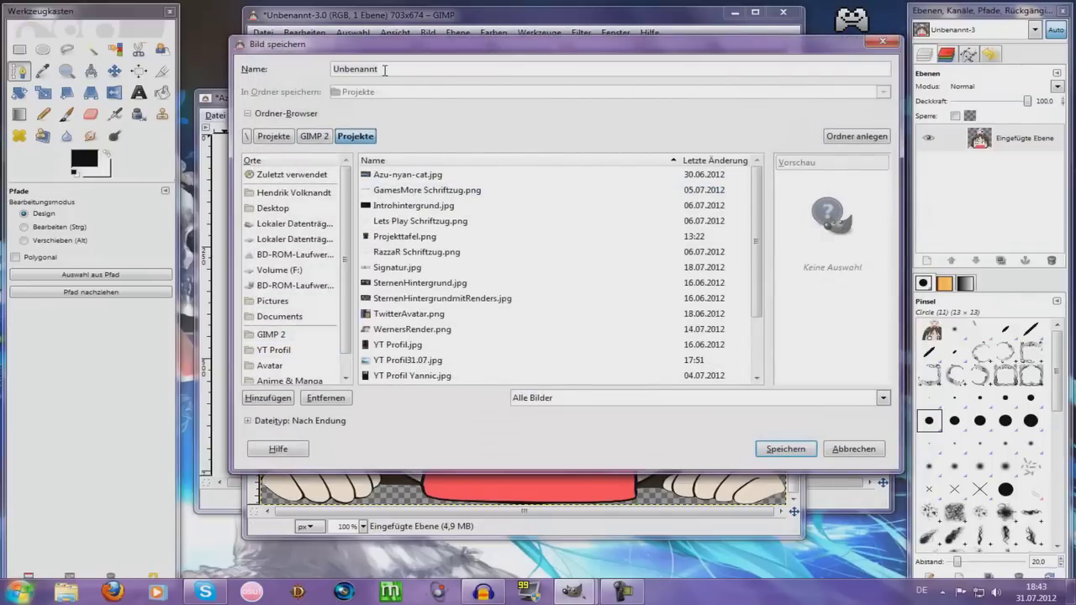
left_click_drag(384, 69, 334, 67)
type("T")
type(".png")
left_click(785, 449)
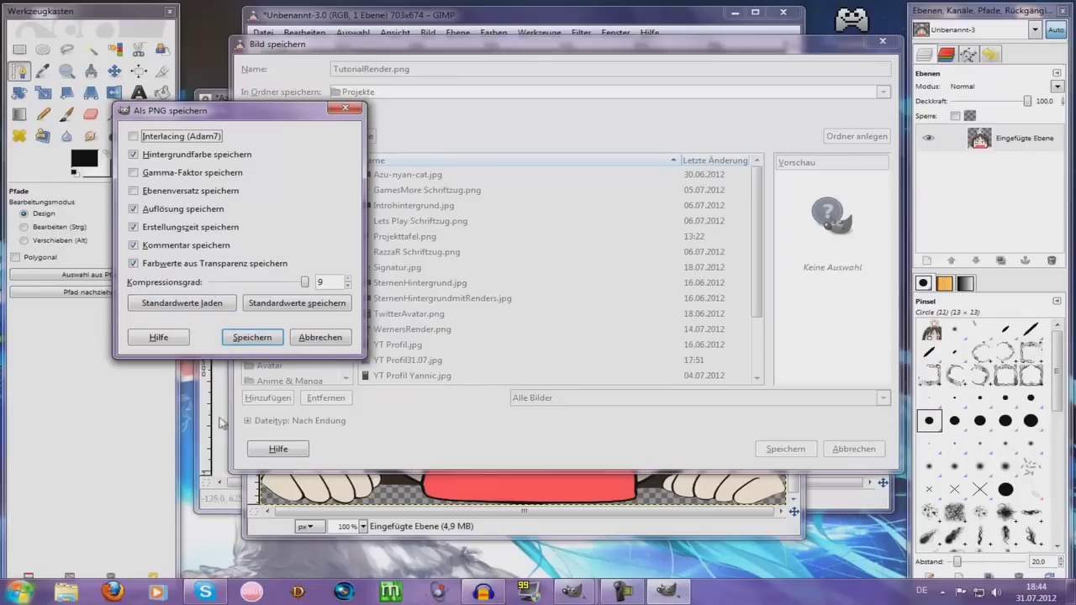
left_click(255, 338)
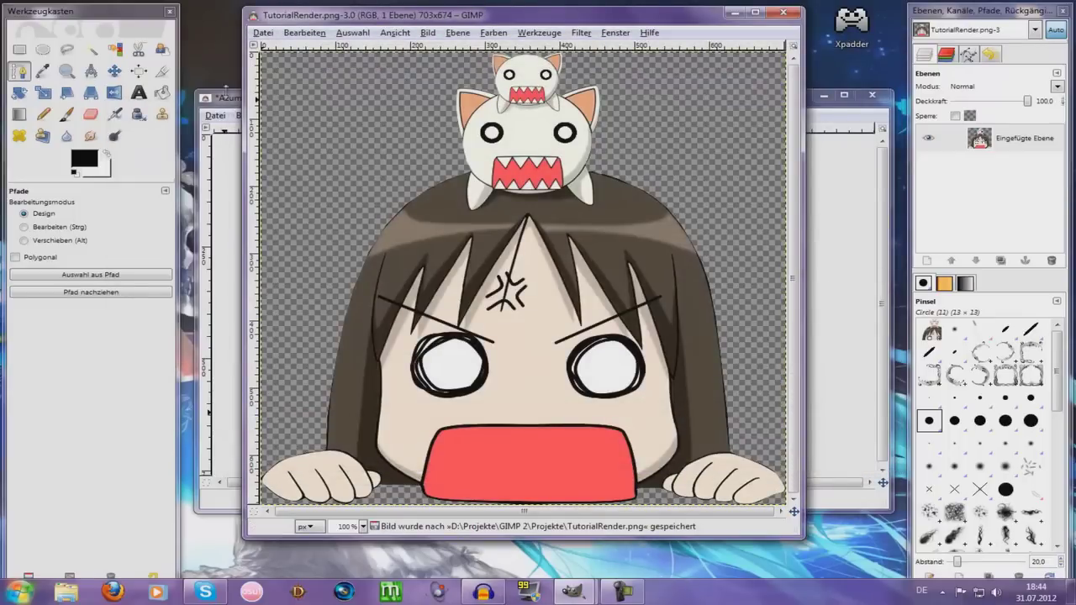
Create a new 703×674 image and bucket-fill the canvas black.
left_click(263, 34)
left_click(277, 76)
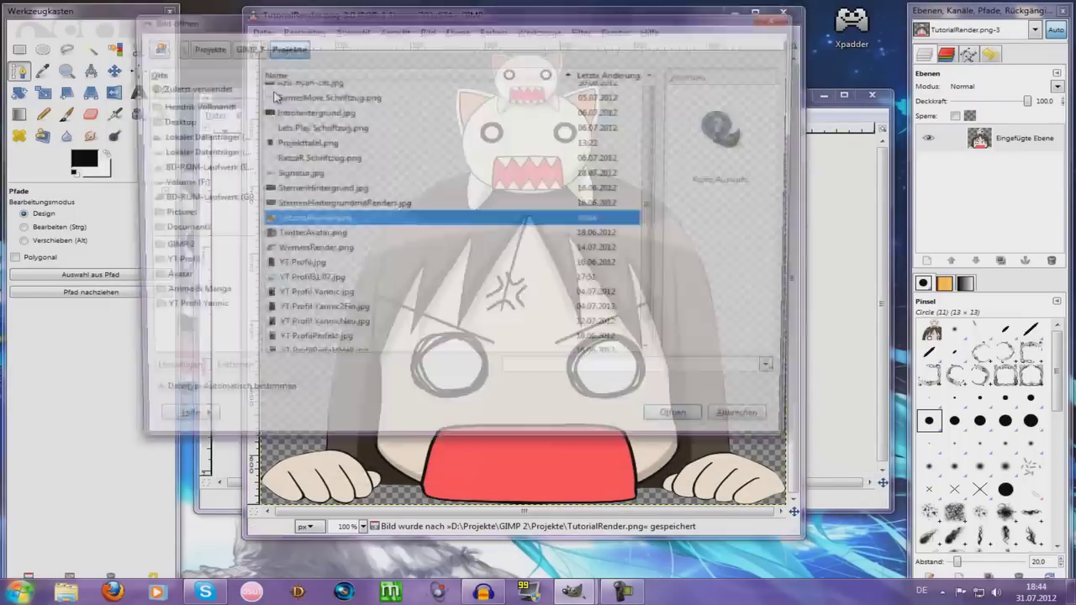
key("Return")
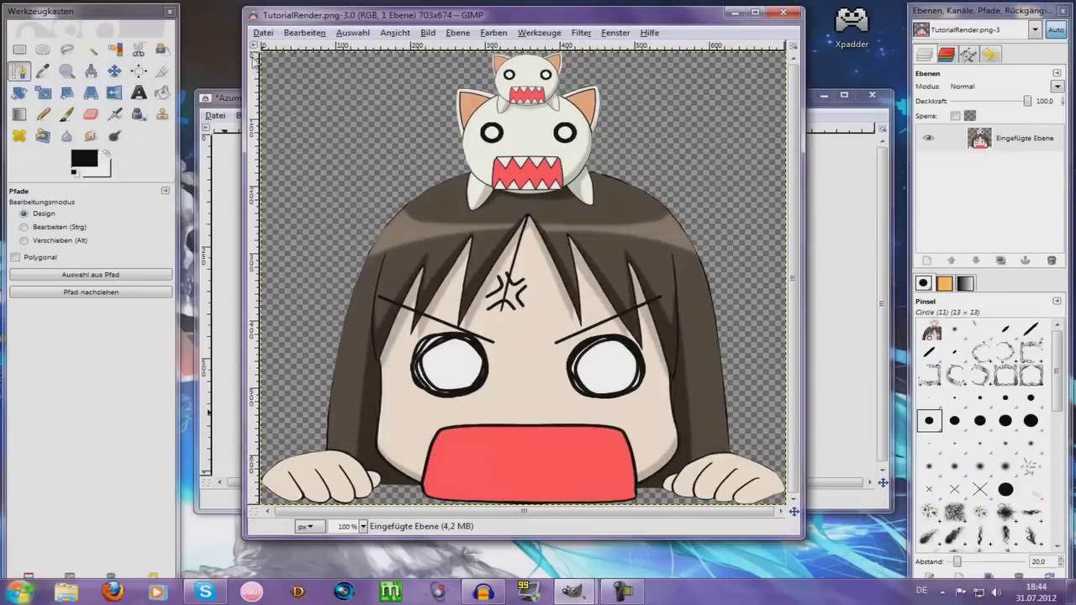
left_click(263, 33)
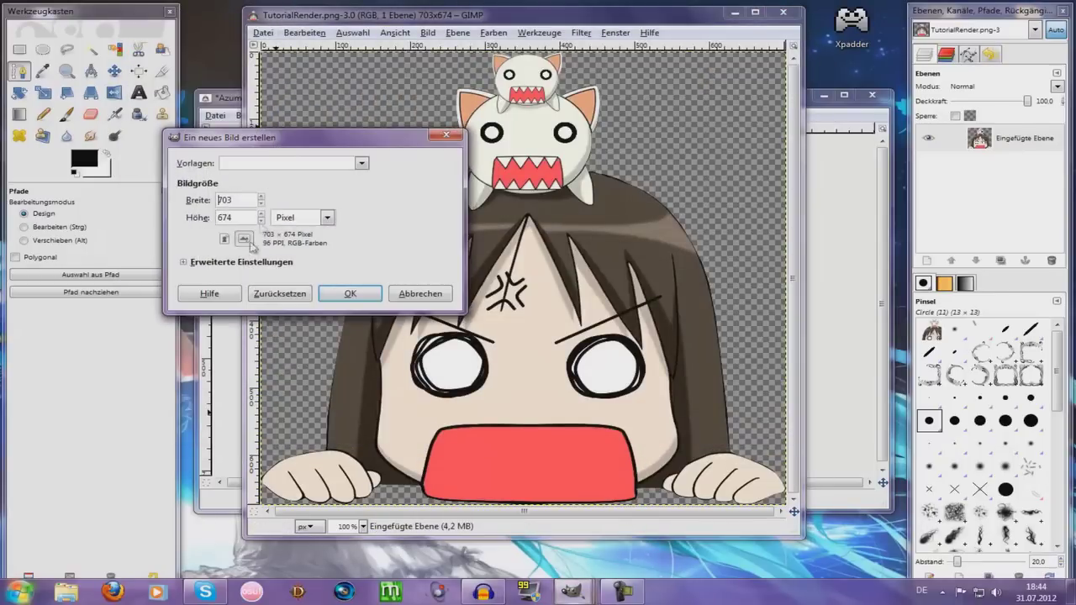
left_click(350, 294)
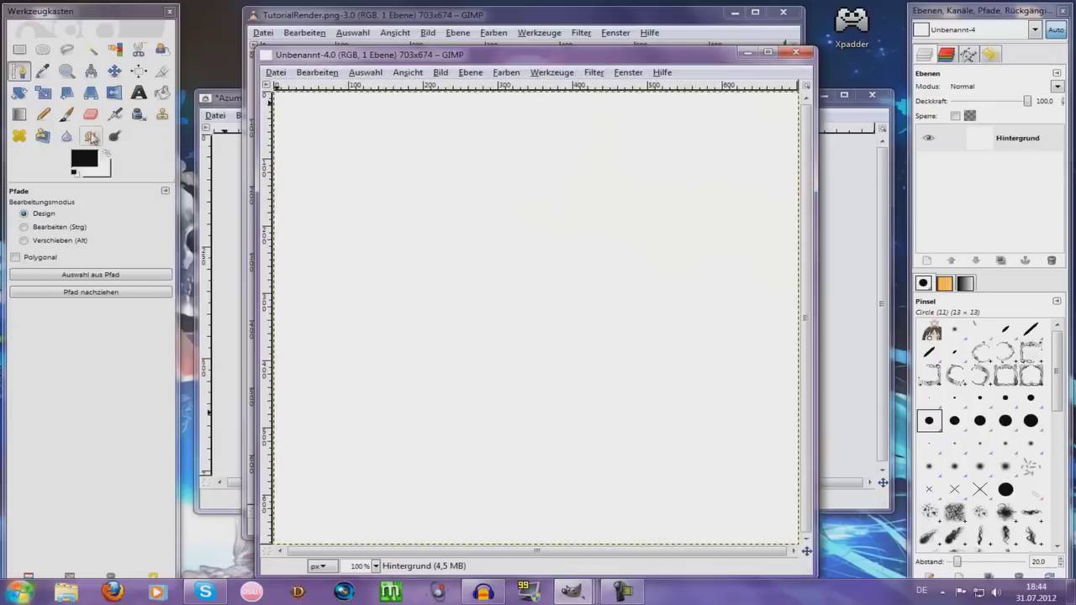
left_click(162, 93)
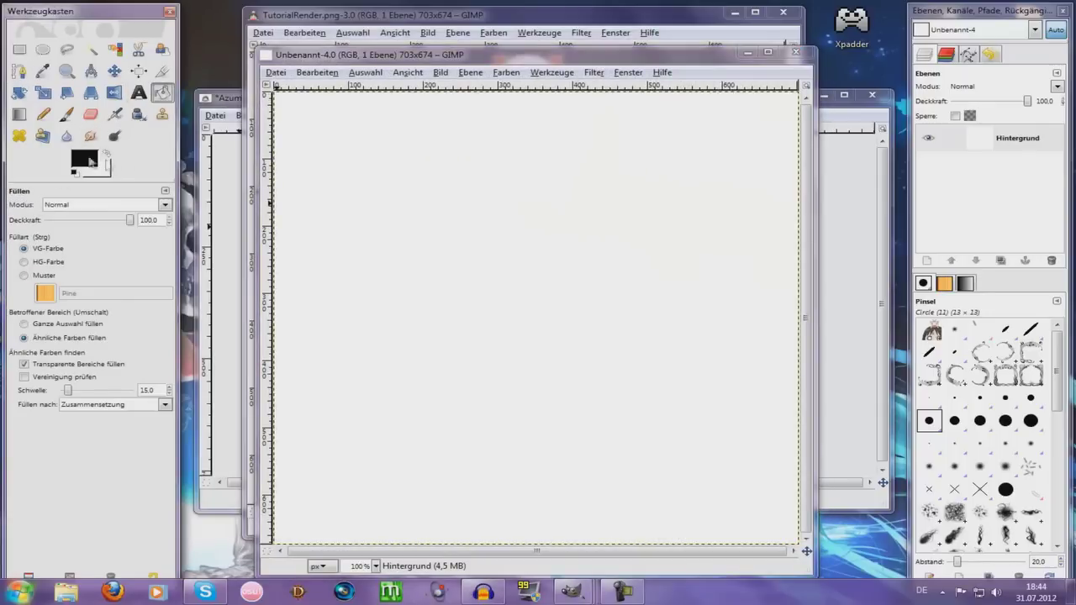
left_click(508, 362)
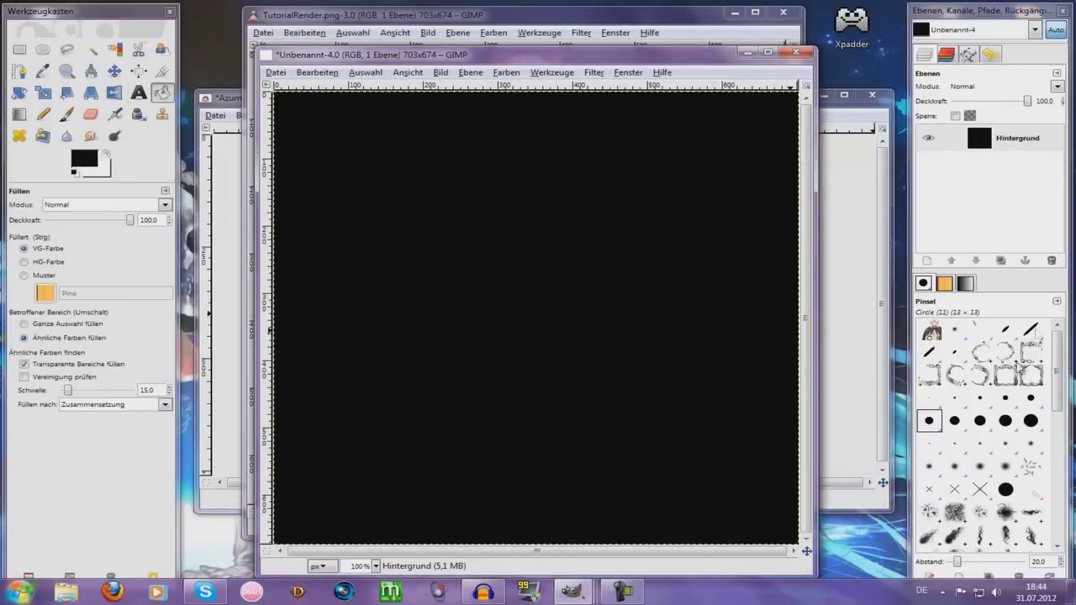
Stamp the glow1 brush in white across the black canvas with the Paintbrush.
left_click_drag(1057, 375, 1027, 496)
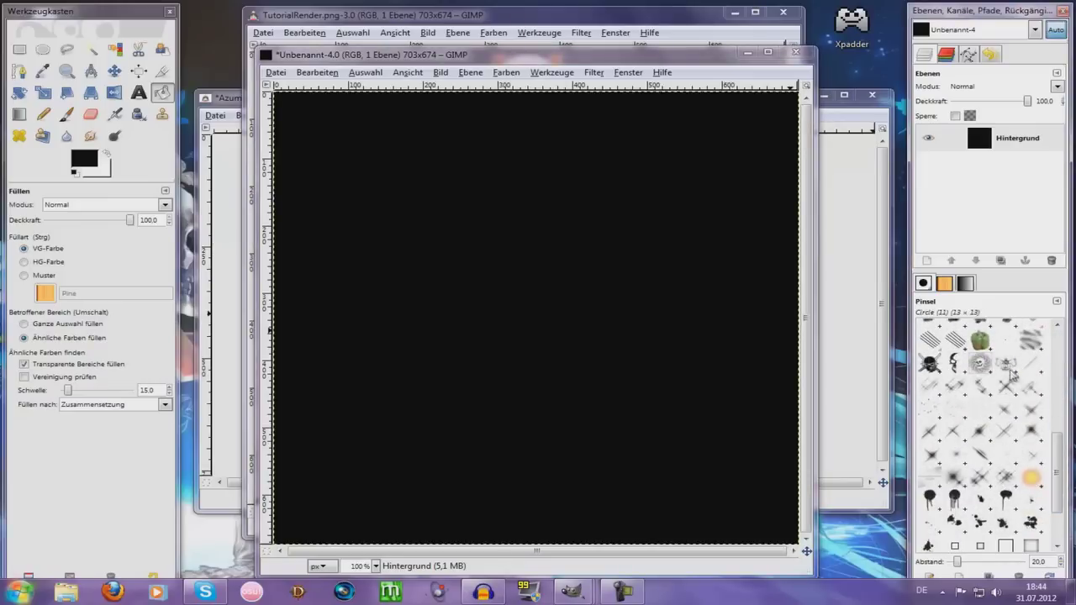
scroll(1011, 375, "up", 2)
left_click(983, 338)
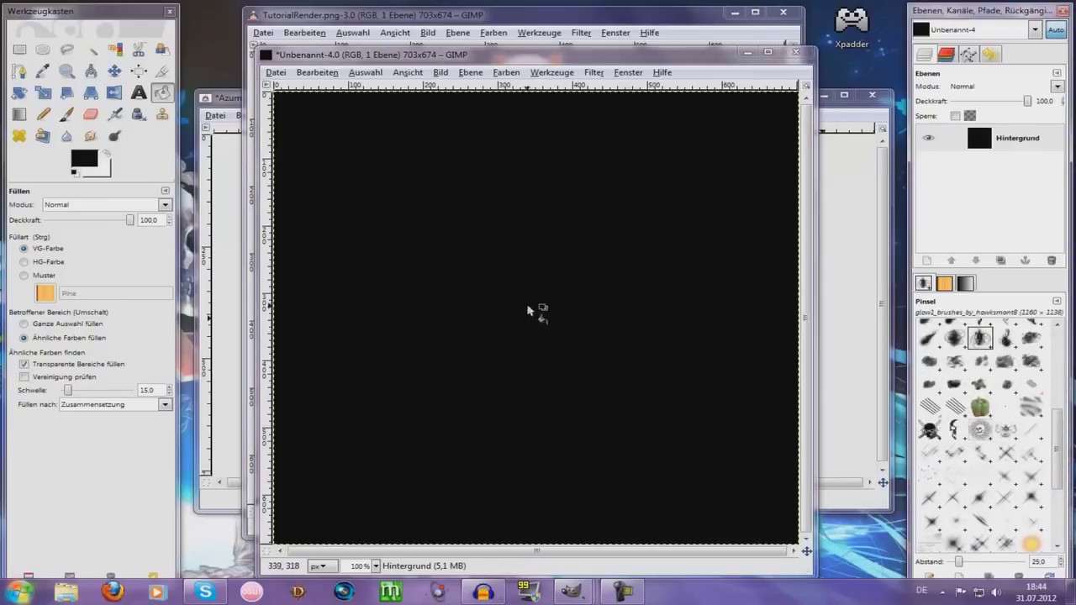
left_click(110, 158)
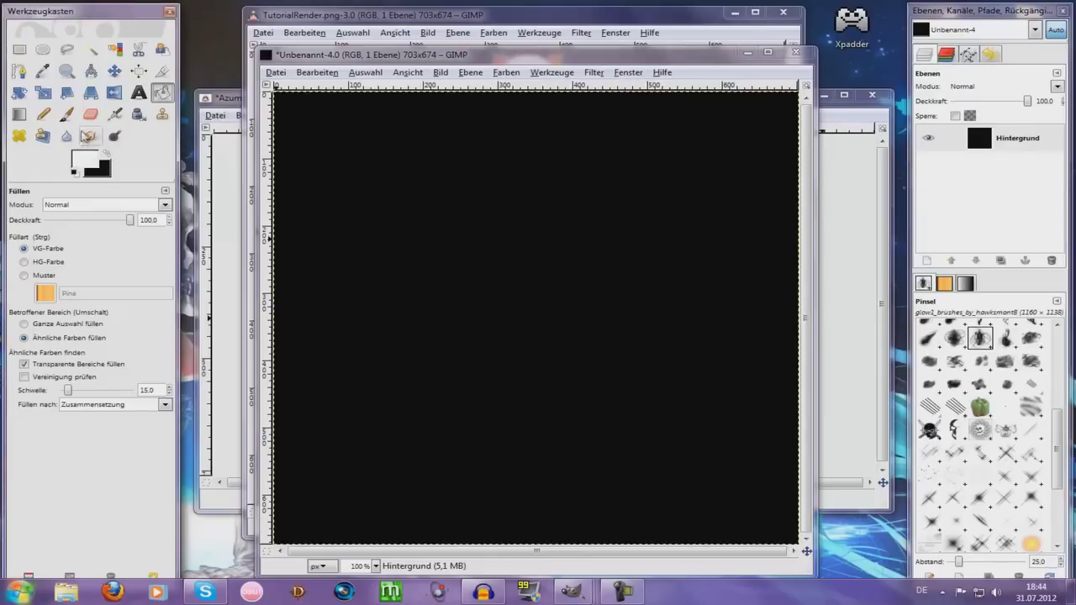
left_click(66, 115)
left_click(524, 293)
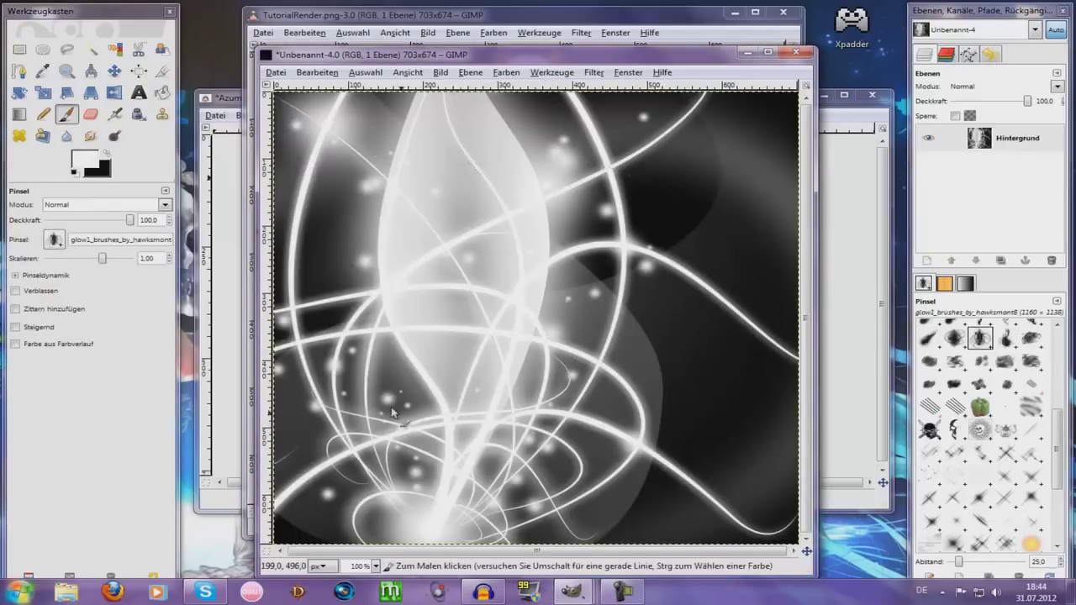
Open TutorialRender.png from GIMP 2 > Projekte as a new layer.
left_click(276, 74)
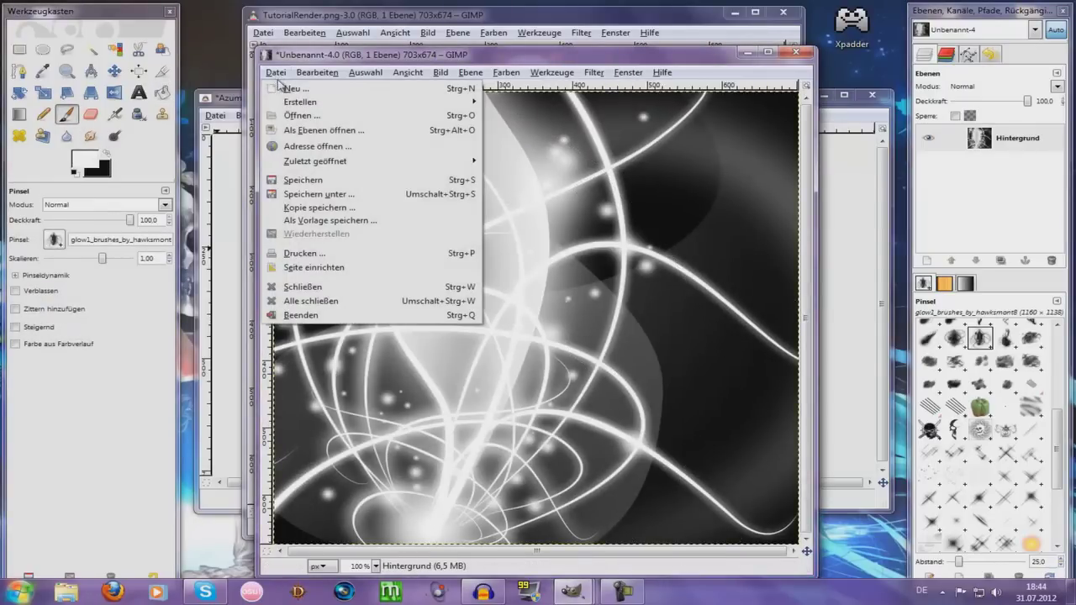
left_click(295, 130)
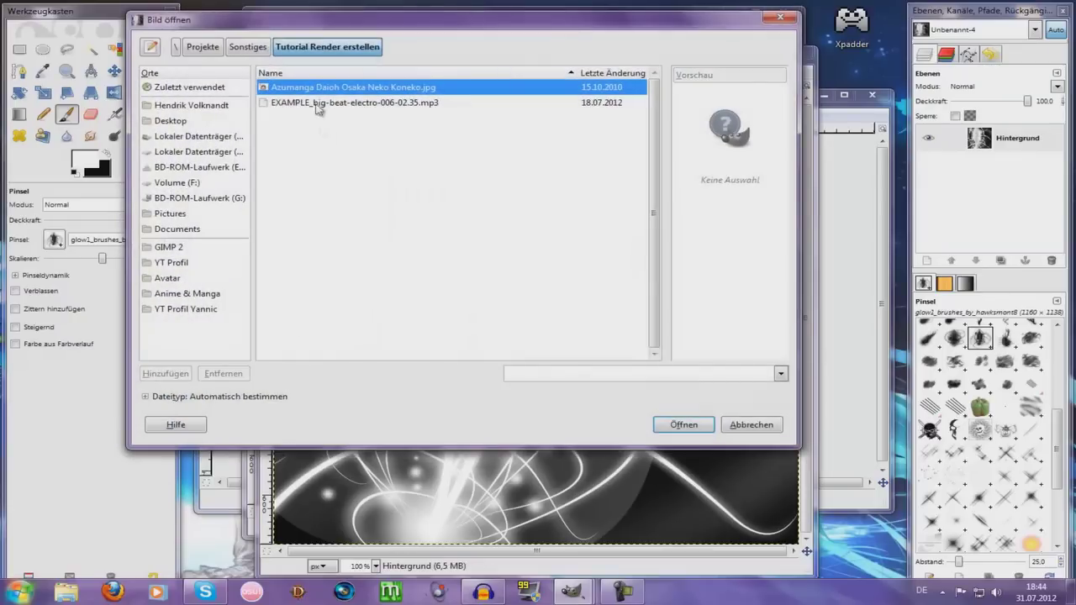
left_click(176, 248)
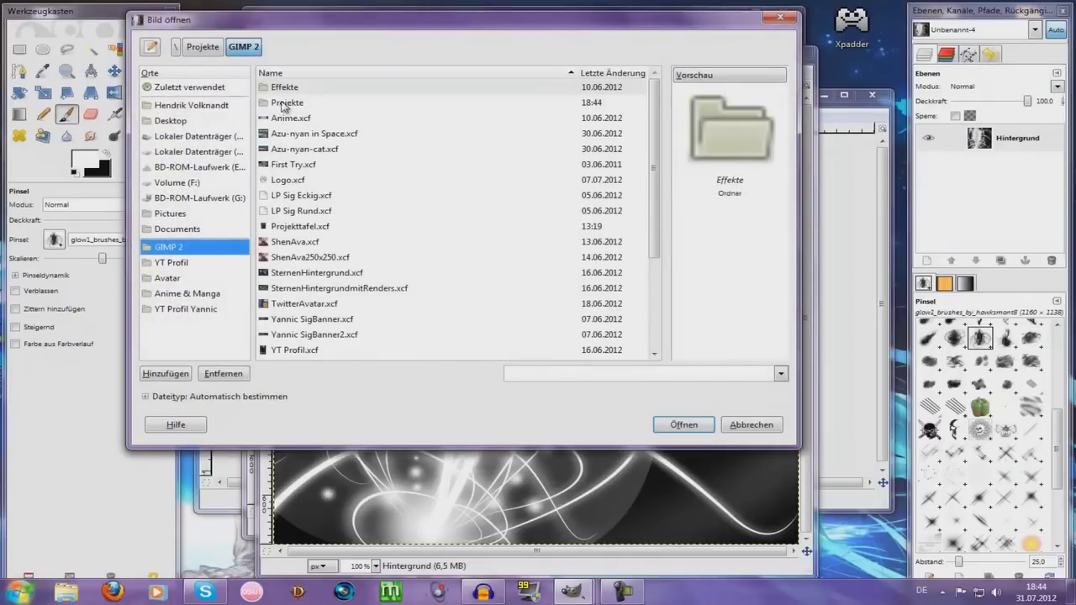
double_click(284, 102)
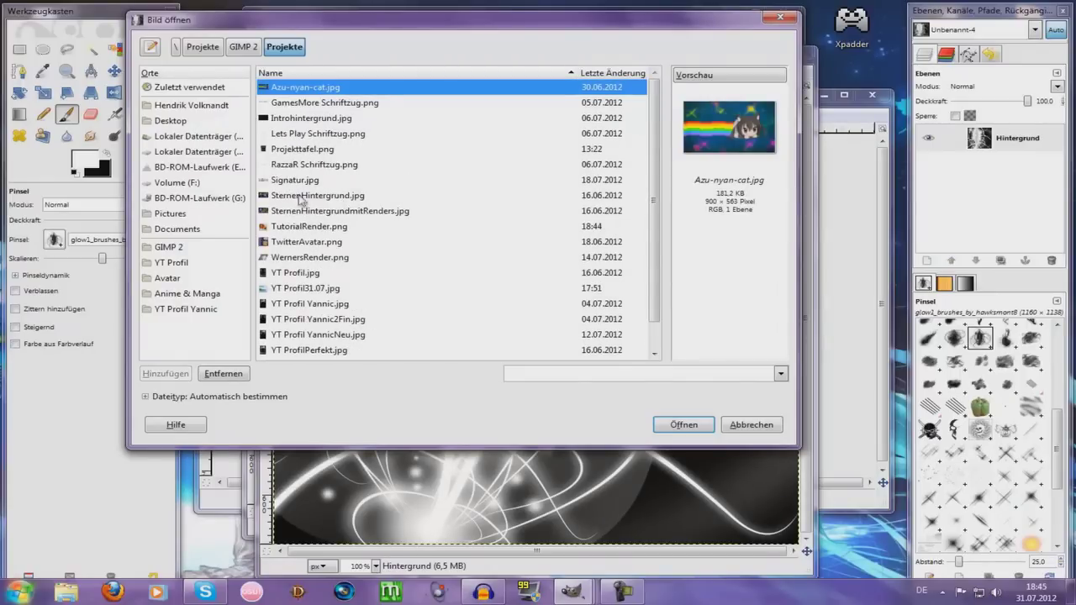
left_click(301, 227)
left_click(683, 425)
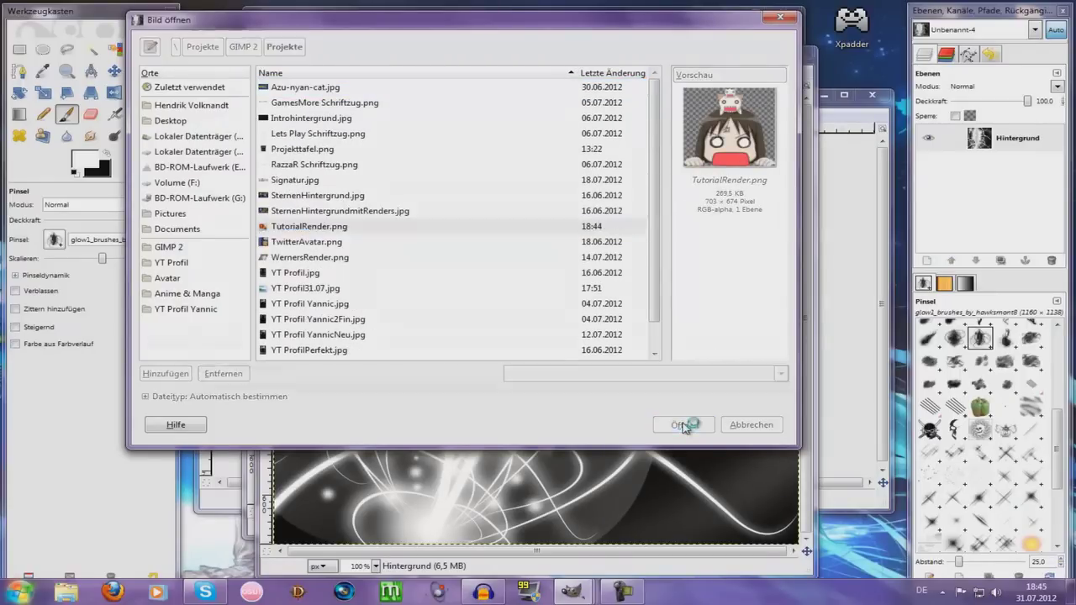
Select the TutorialRender.png layer and move the character into position over the glow.
left_click(115, 72)
left_click(1043, 141)
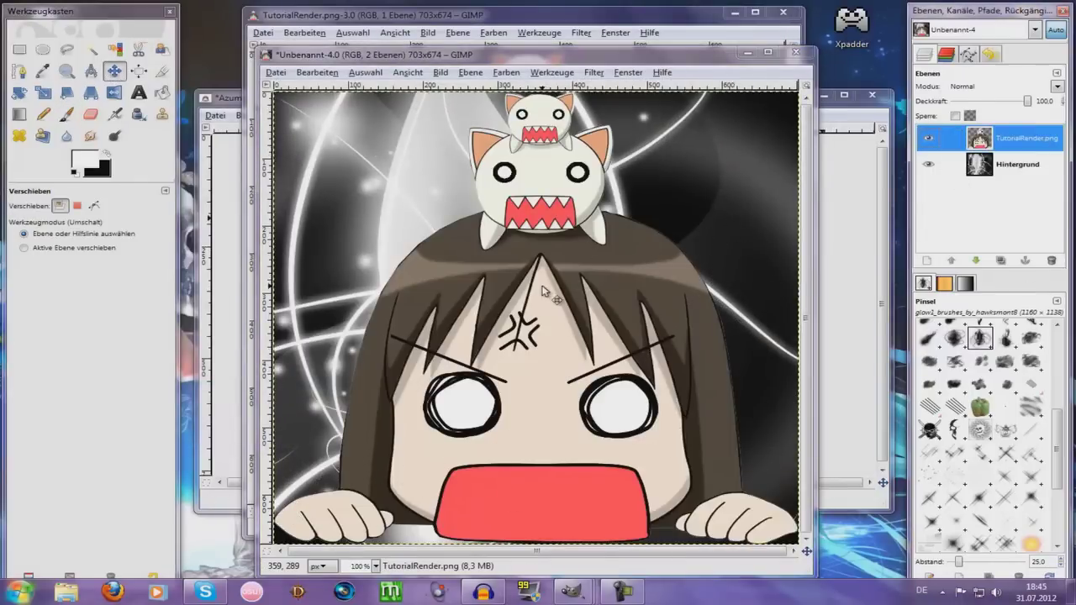
mouse_move(542, 290)
left_mouse_down()
mouse_move(614, 322)
mouse_move(507, 309)
mouse_move(566, 283)
left_mouse_up()
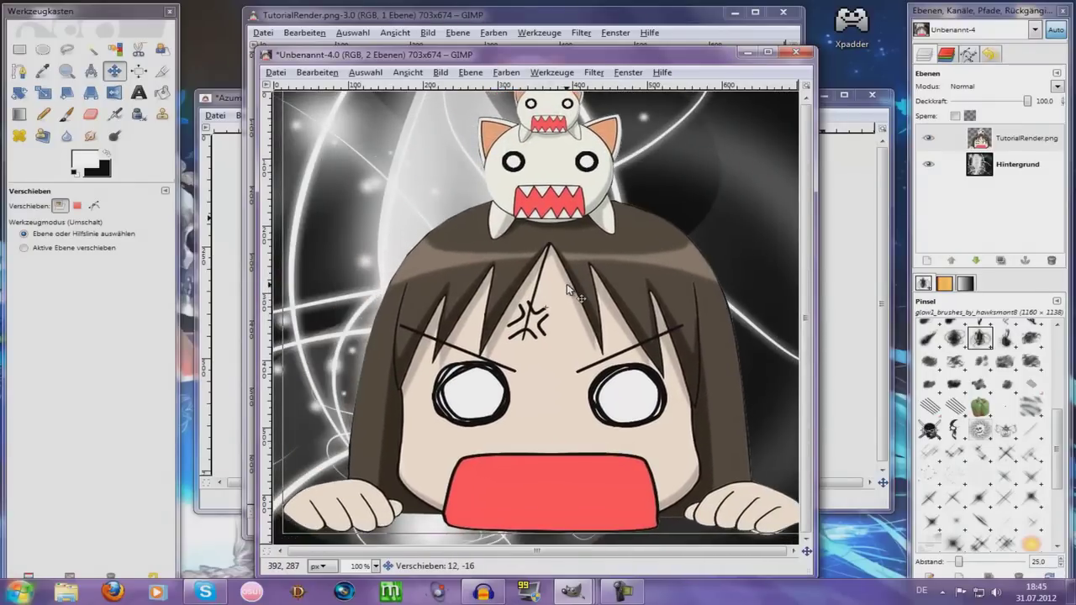